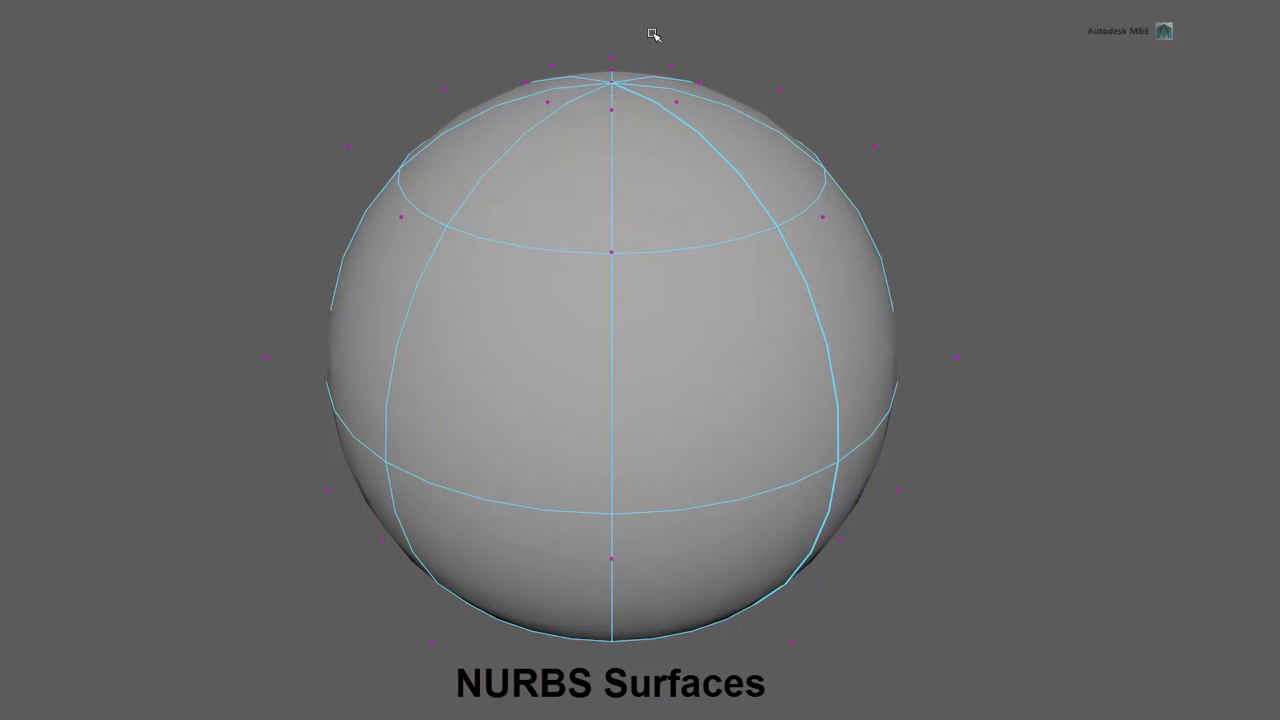
Reshape the NURBS sphere by moving a group of its upper control vertices, and move one control vertex of the NURBS curve
left_click_drag(652, 34, 906, 267)
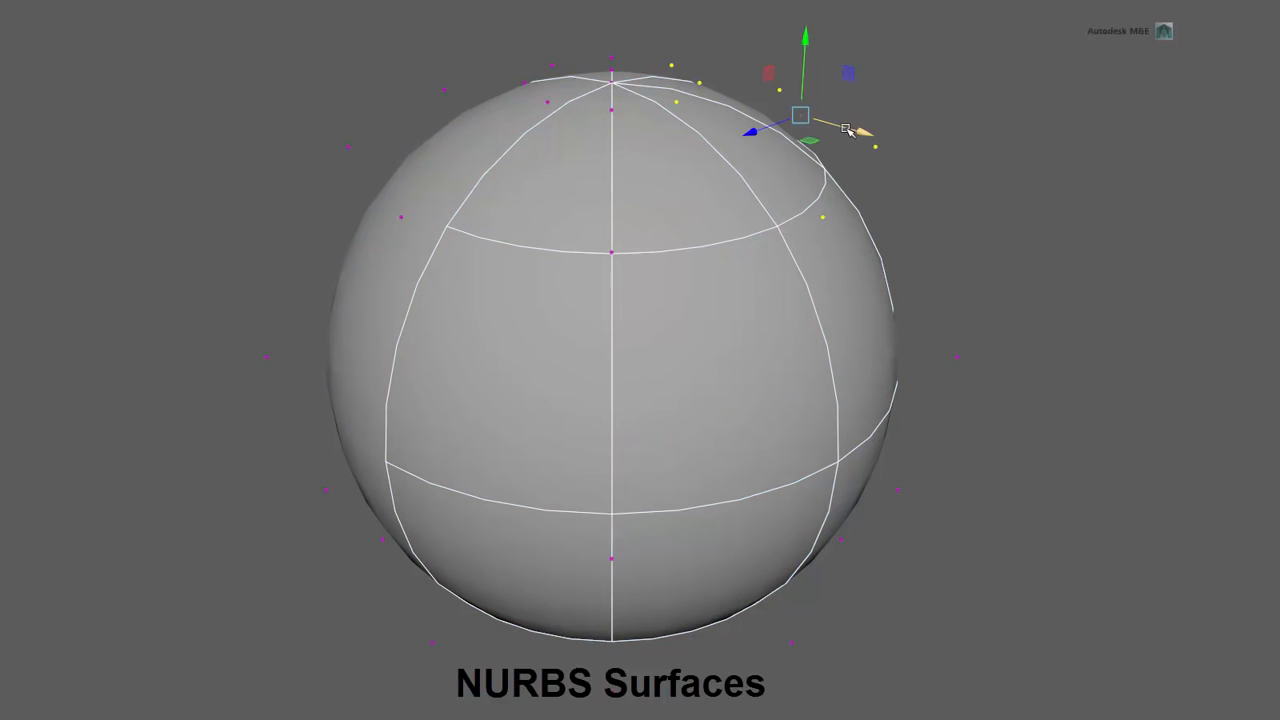
left_click_drag(846, 130, 830, 195)
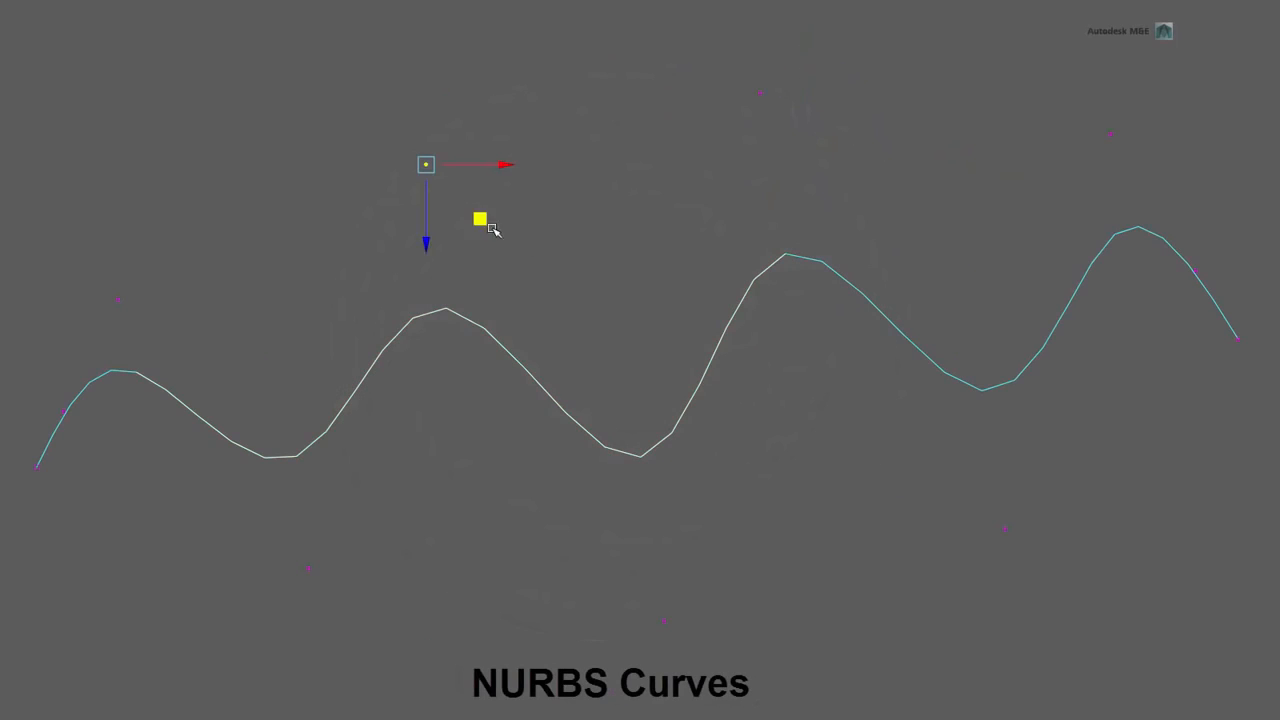
left_click_drag(476, 206, 483, 254)
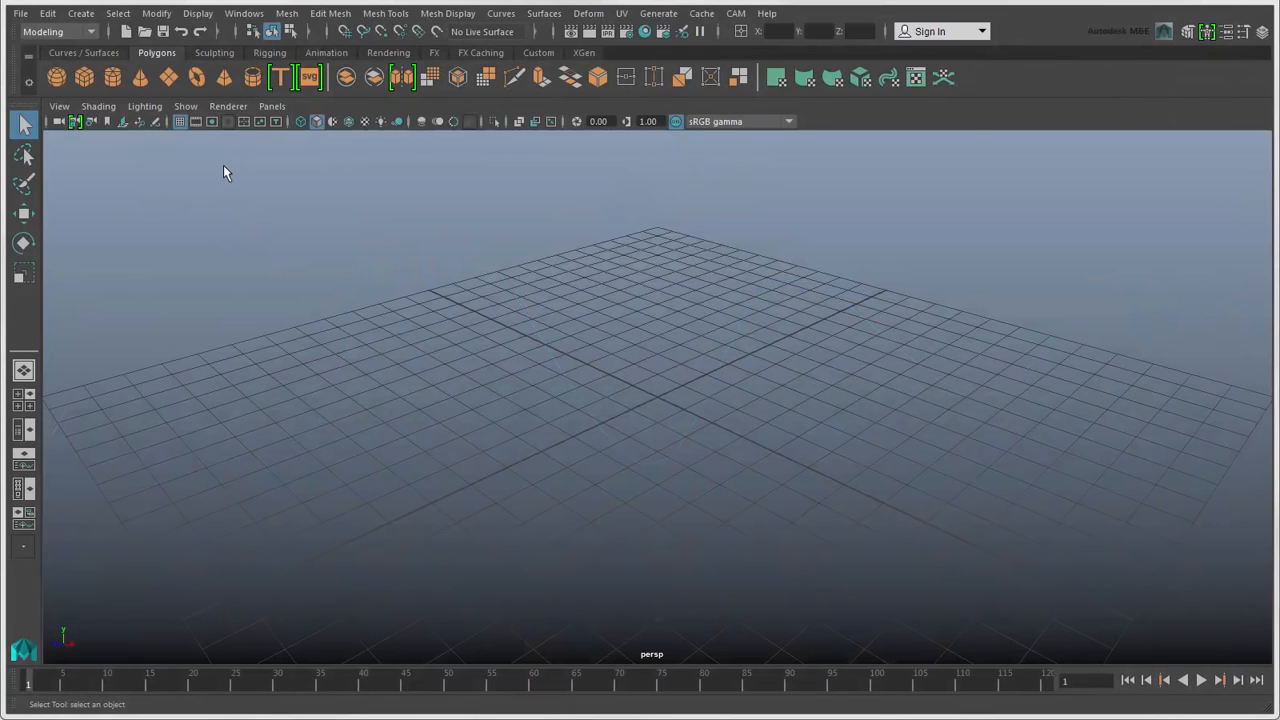
Create a polygon pipe and move it across the ground plane to about X -8.65, Z -4.18
left_click(257, 86)
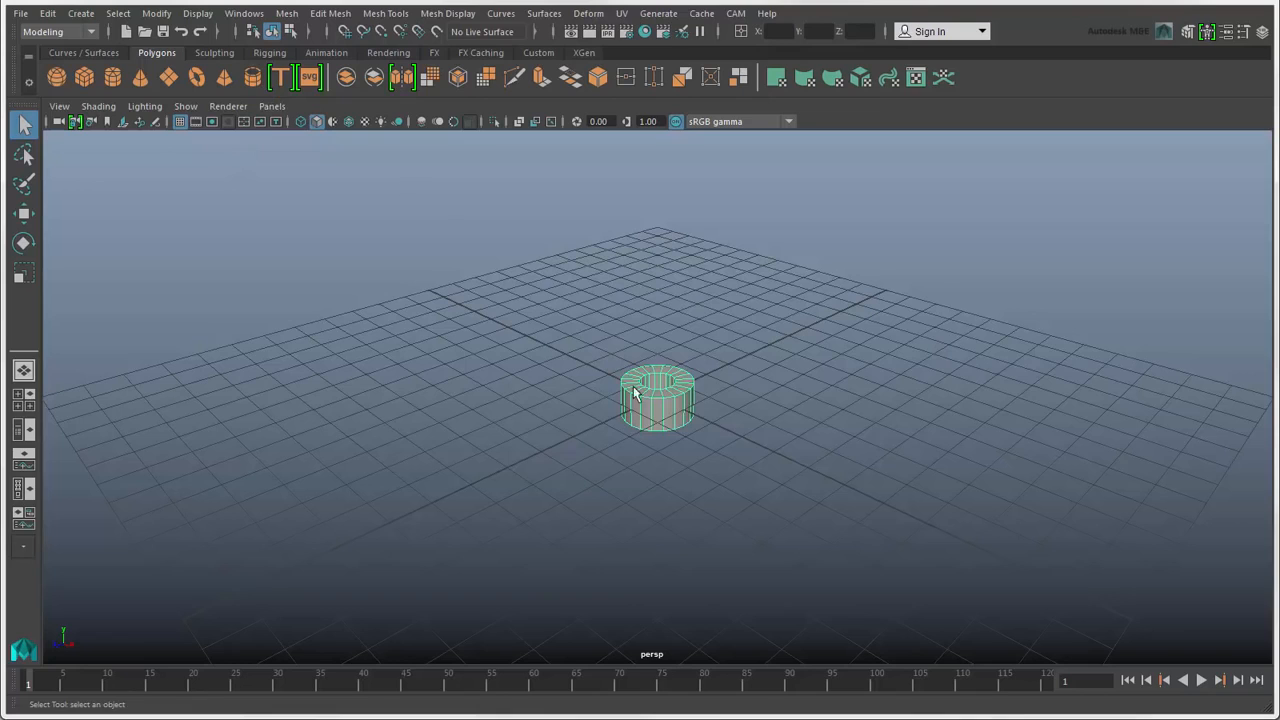
scroll(645, 410, "up", 2)
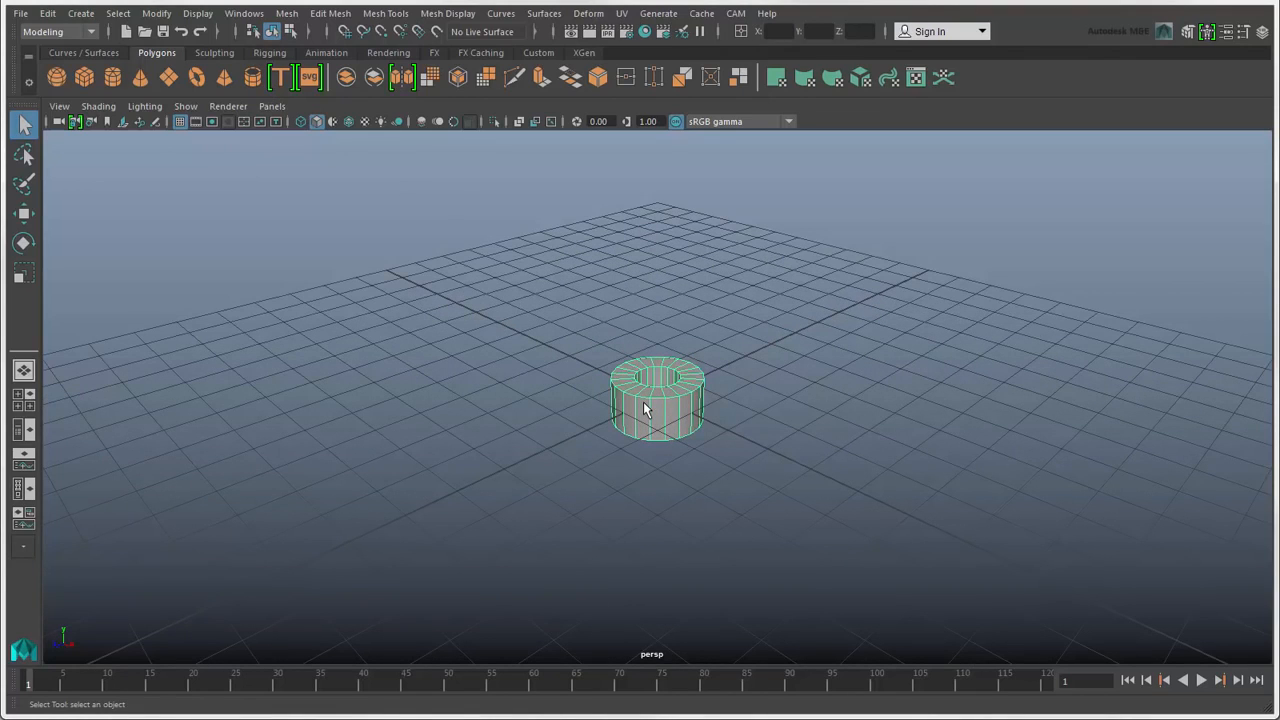
key("w")
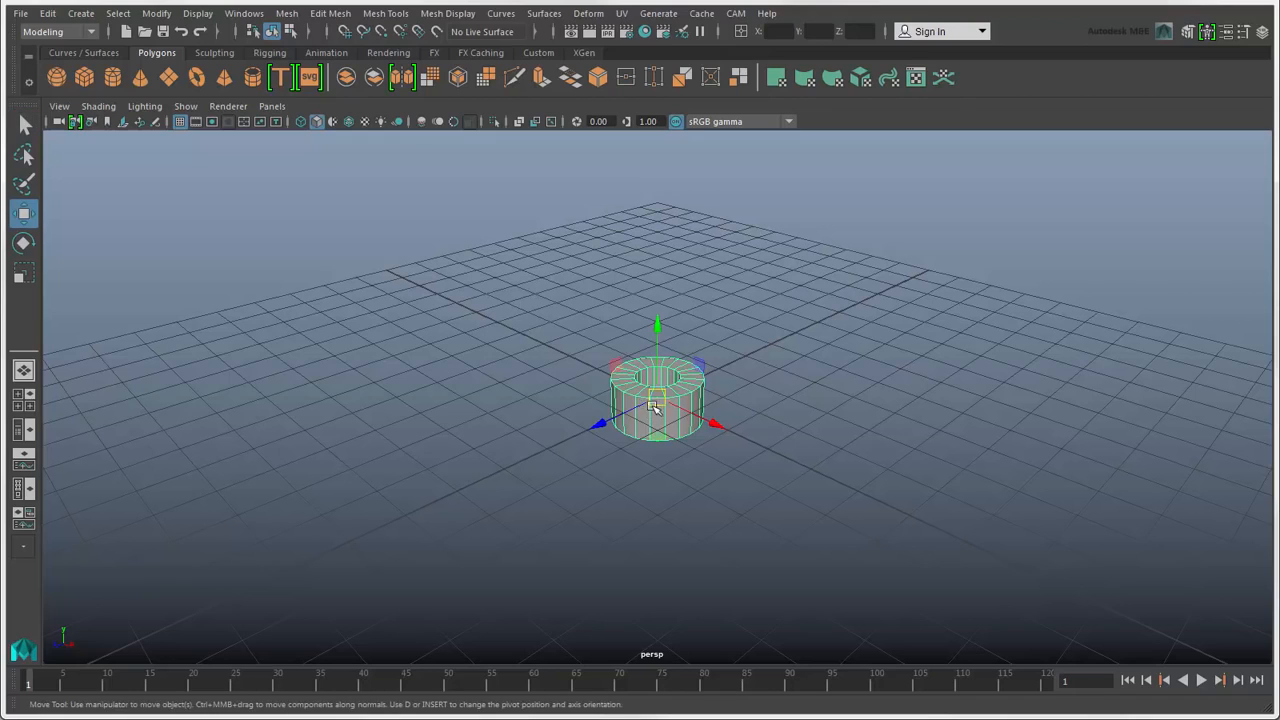
left_click_drag(655, 428, 551, 285)
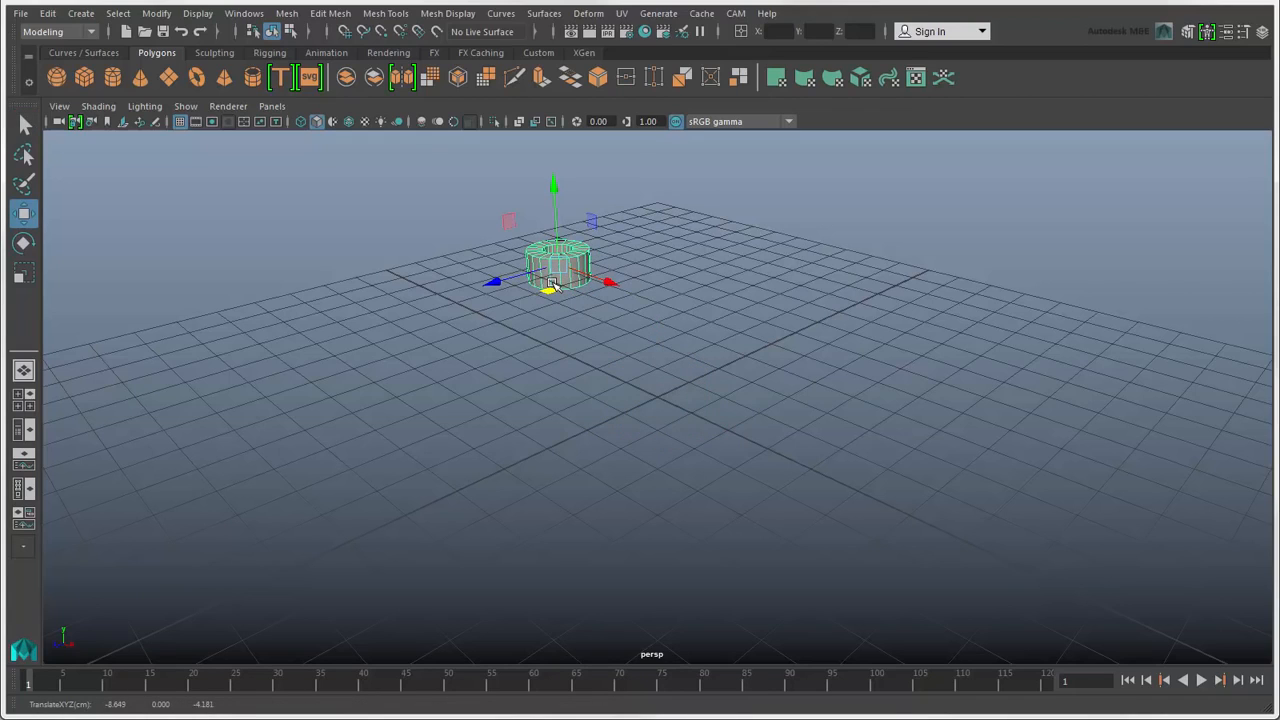
Create a NURBS sphere and move it across the ground plane to beside the pipe
left_click(104, 54)
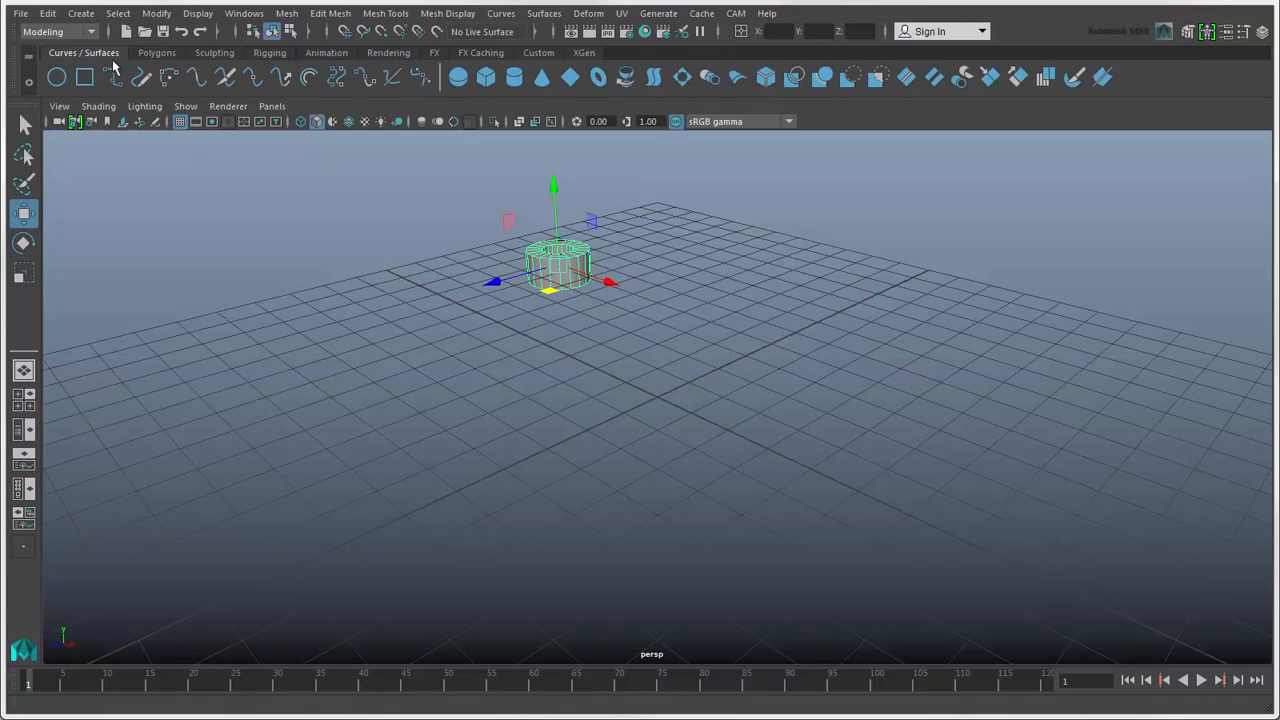
left_click(457, 78)
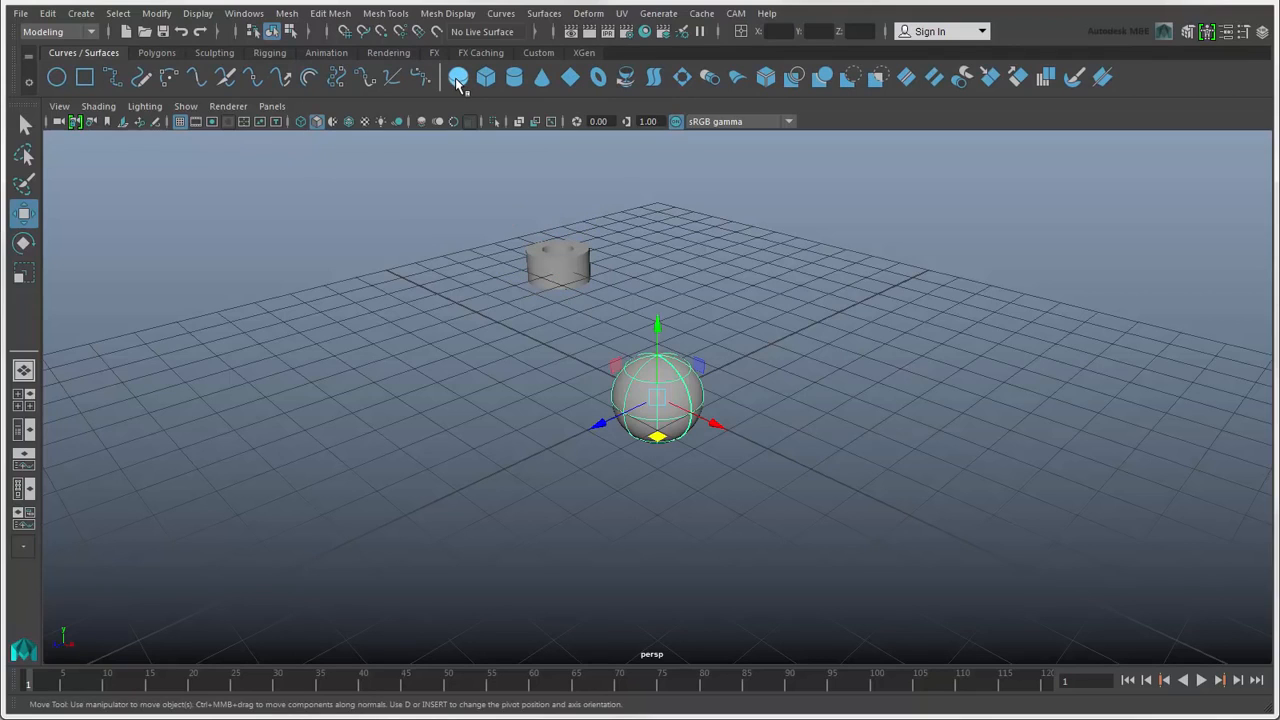
left_click_drag(660, 437, 416, 327)
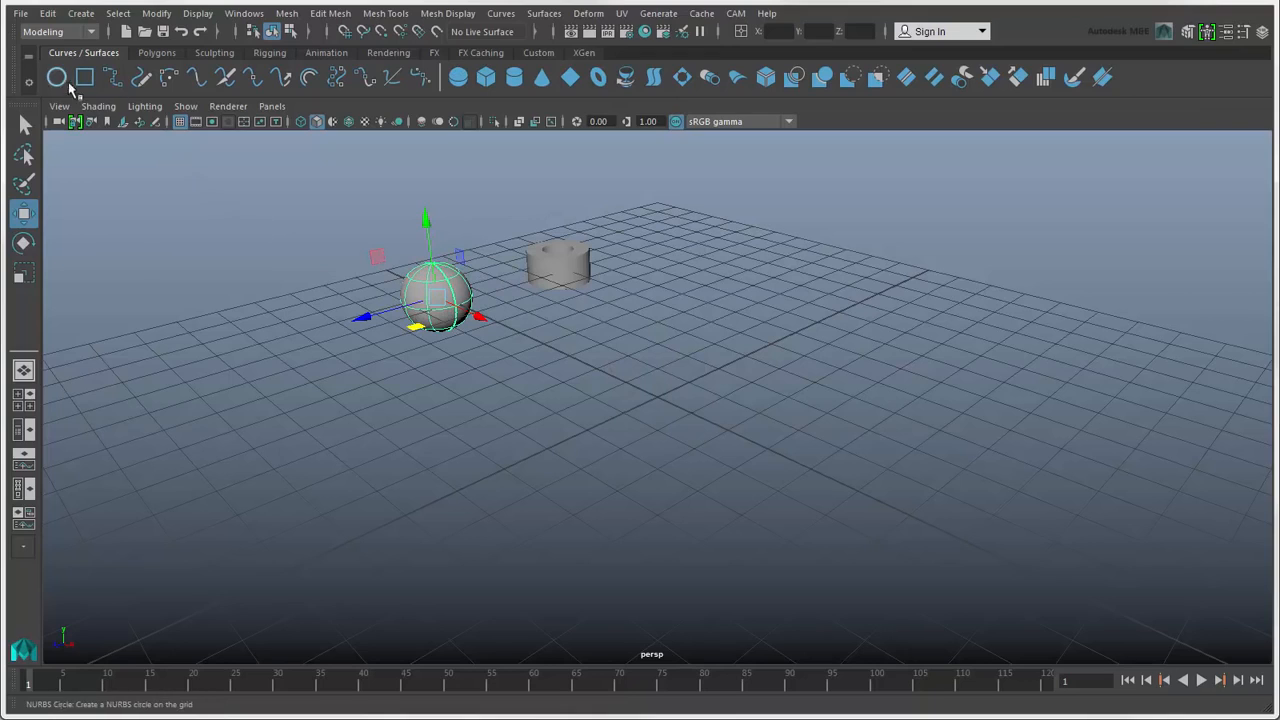
Create a NURBS circle and a NURBS square, moving each away from the origin to its own spot on the grid near the sphere and pipe
left_click(57, 77)
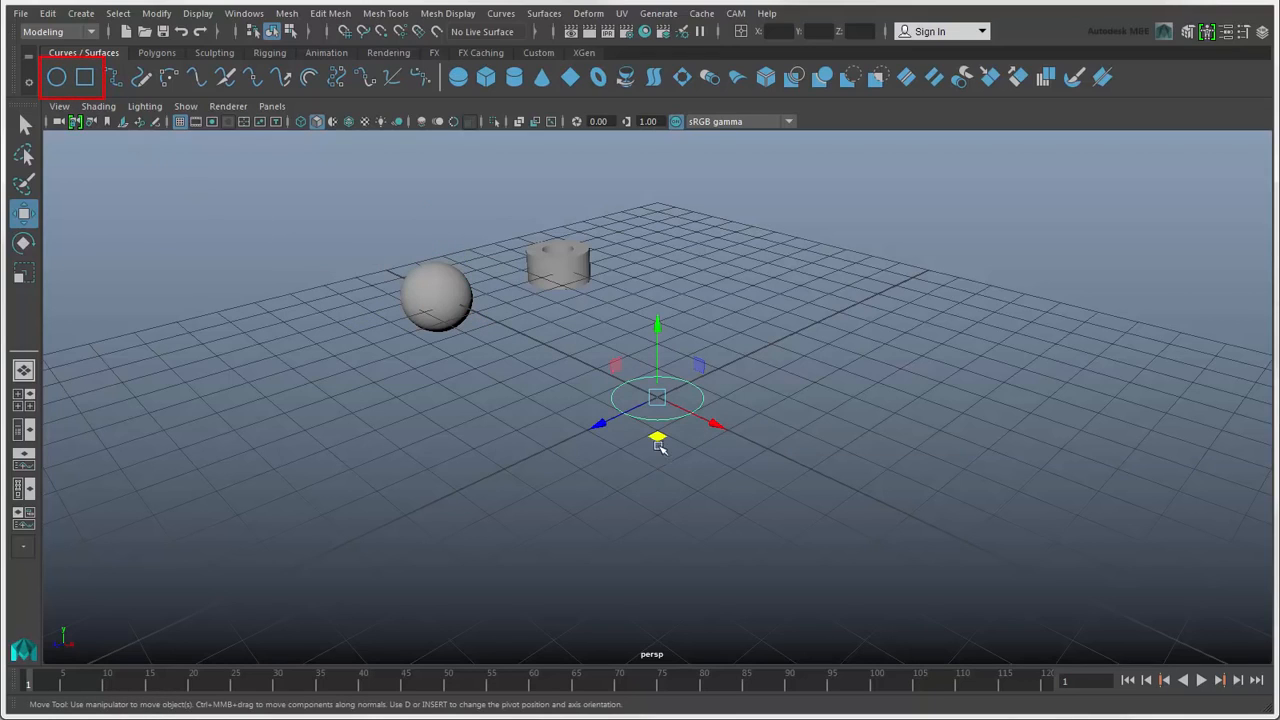
left_click_drag(657, 437, 539, 383)
left_click(86, 79)
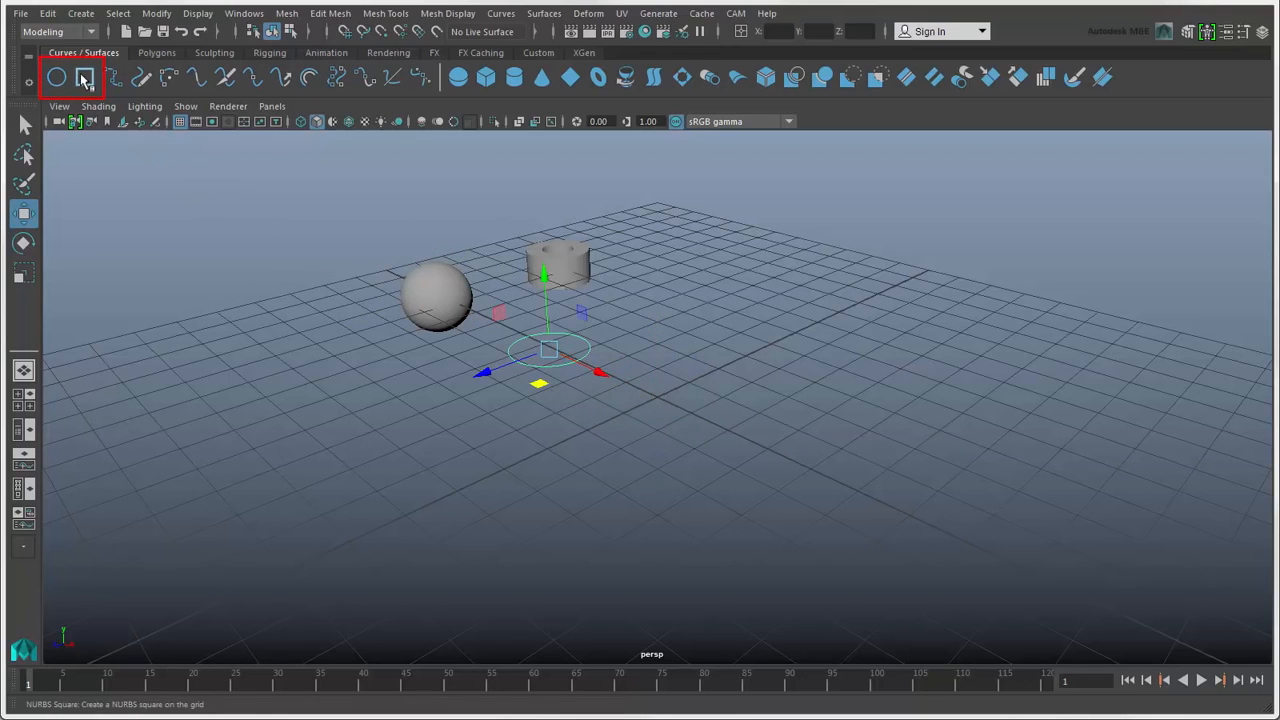
left_click_drag(657, 436, 667, 337)
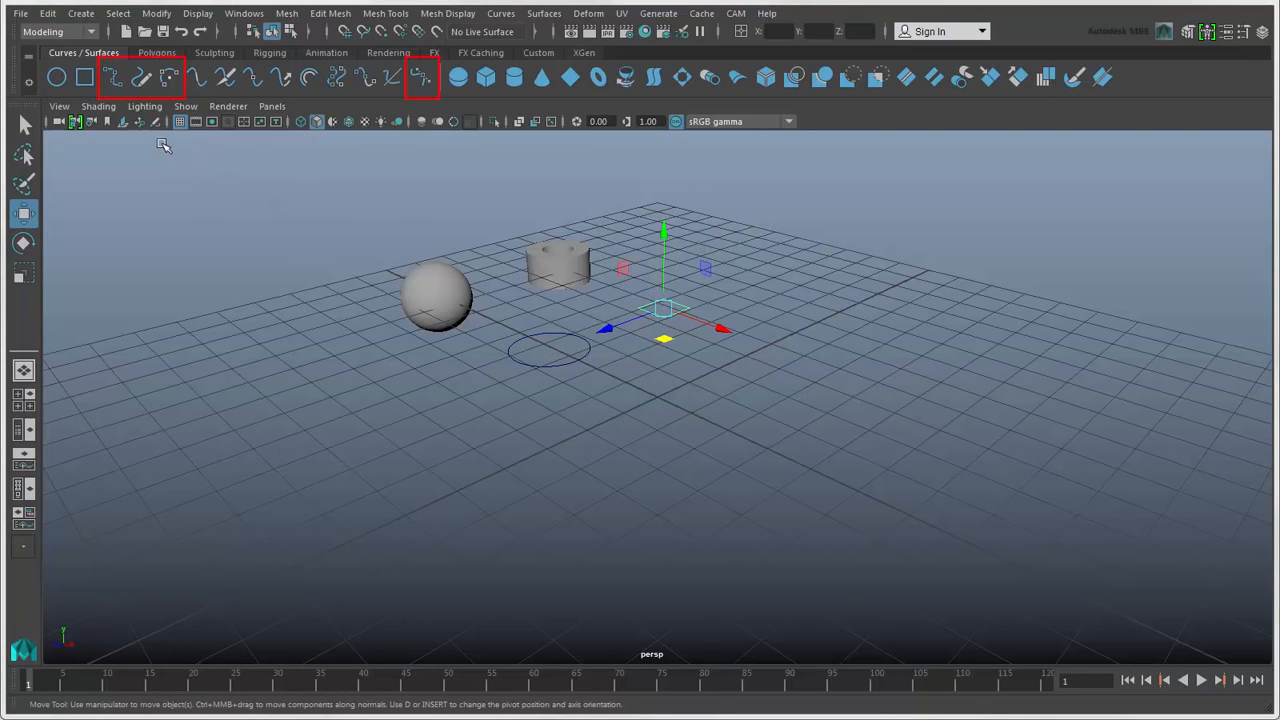
left_click(81, 13)
mouse_move(139, 72)
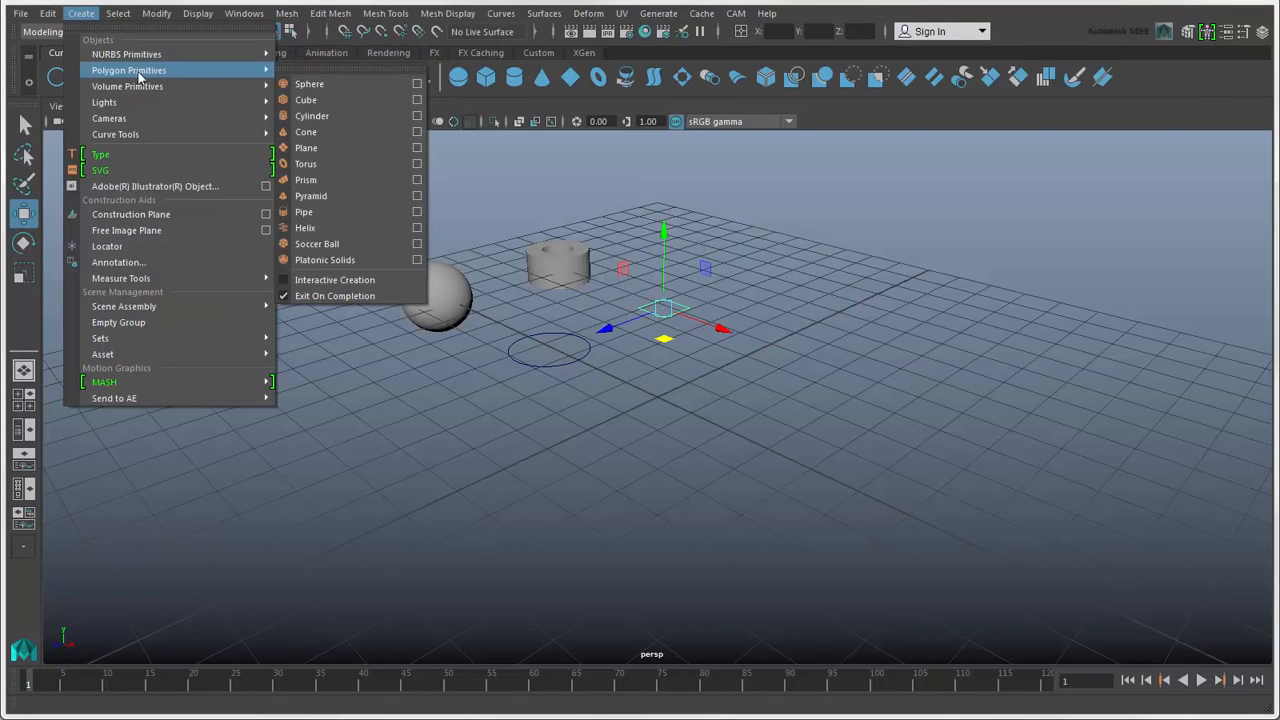
mouse_move(168, 134)
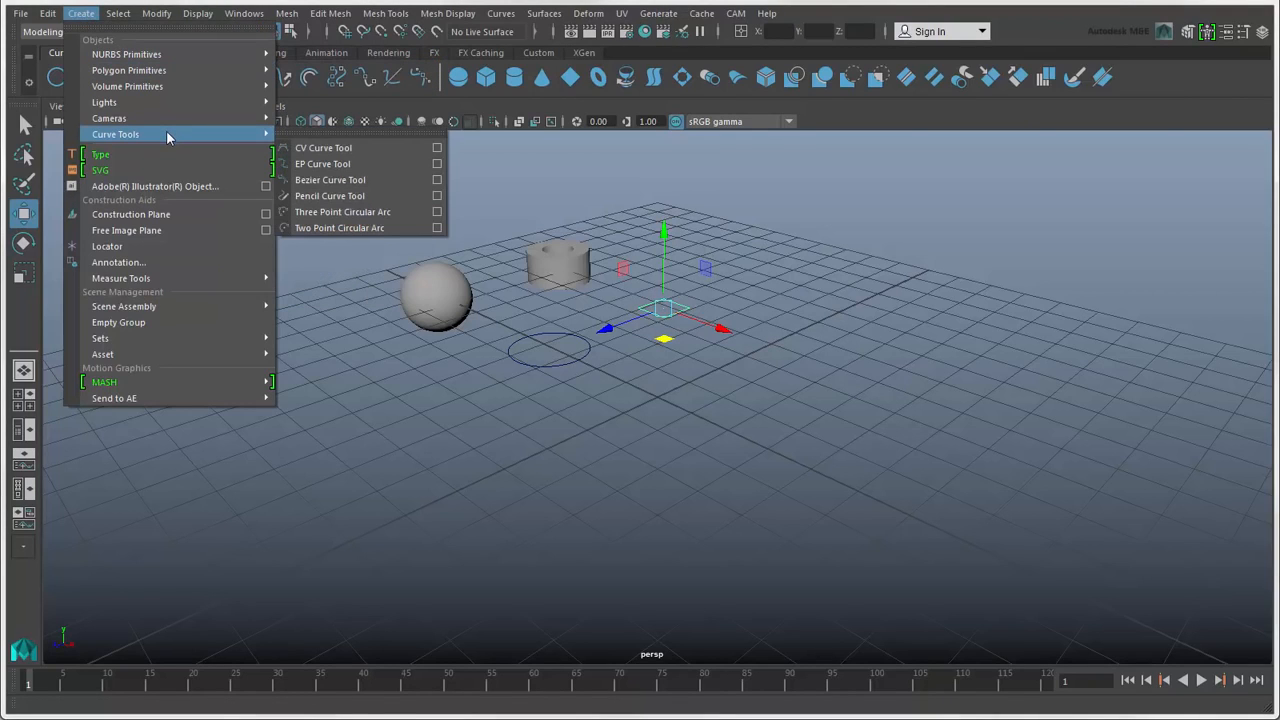
left_click(312, 257)
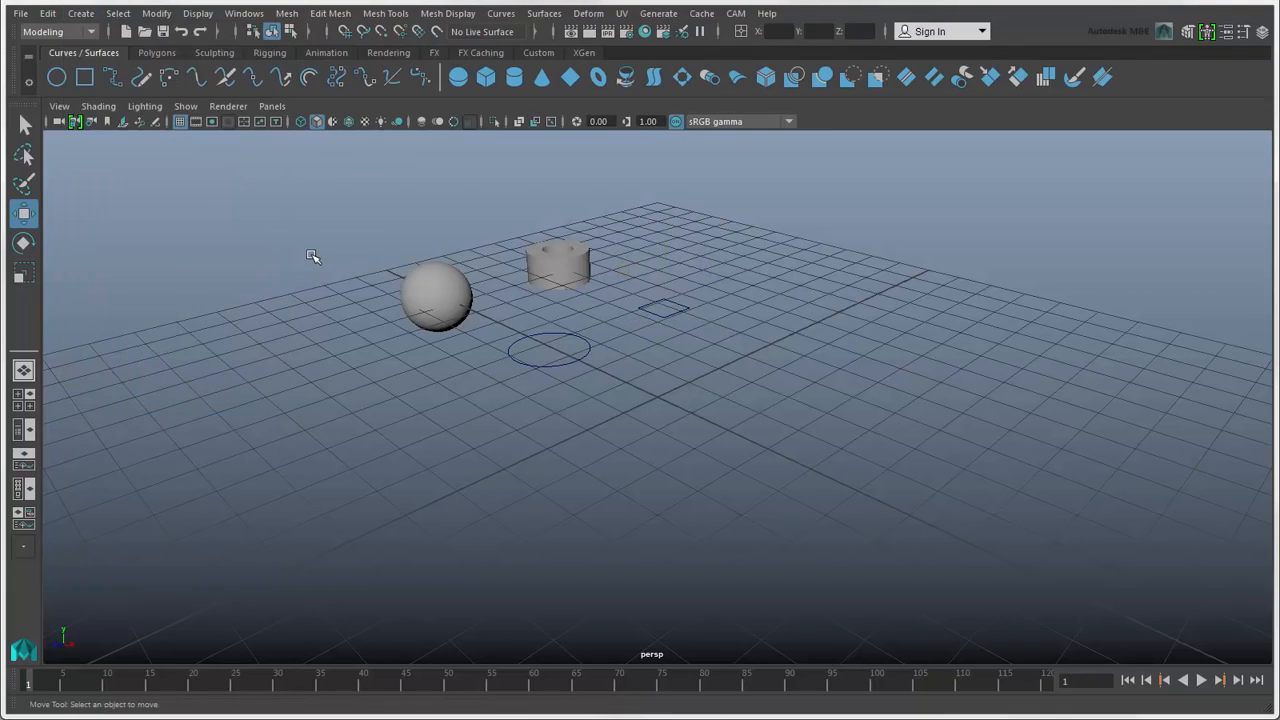
Draw a free-form EP curve in the maximized top view, winding around the pipe, the square and the sphere, and complete it
left_click(113, 78)
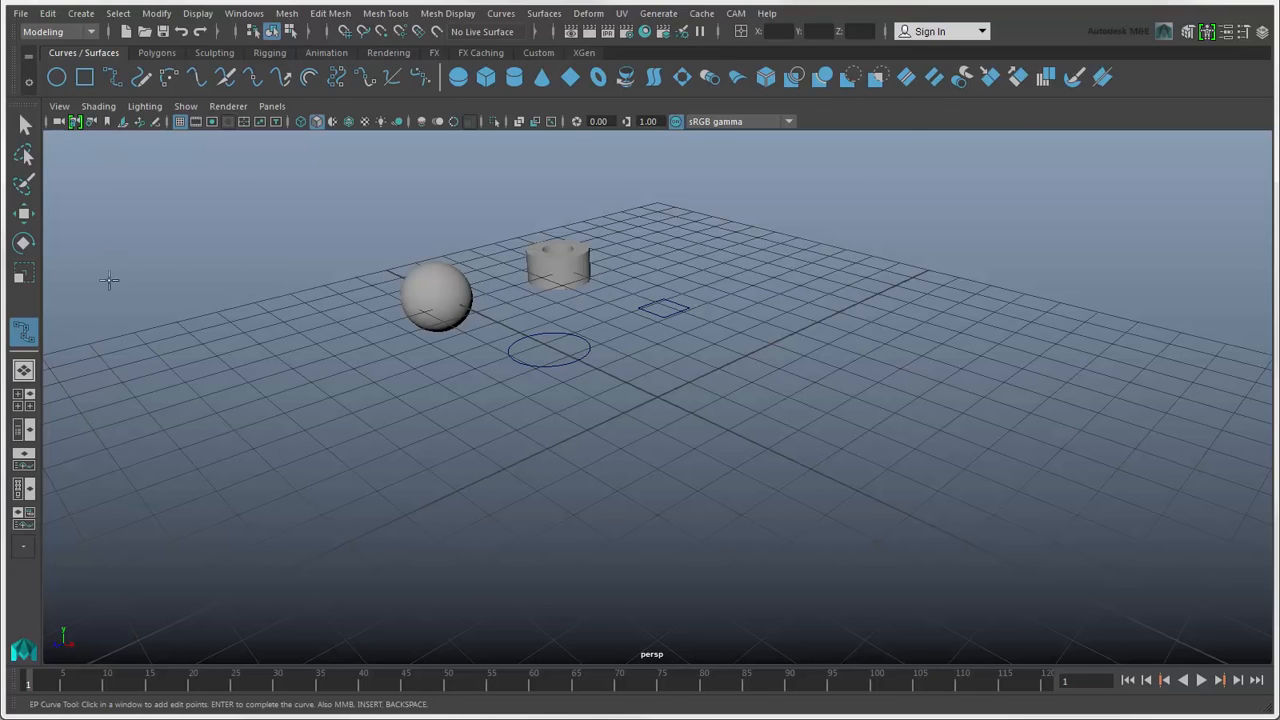
left_click(24, 400)
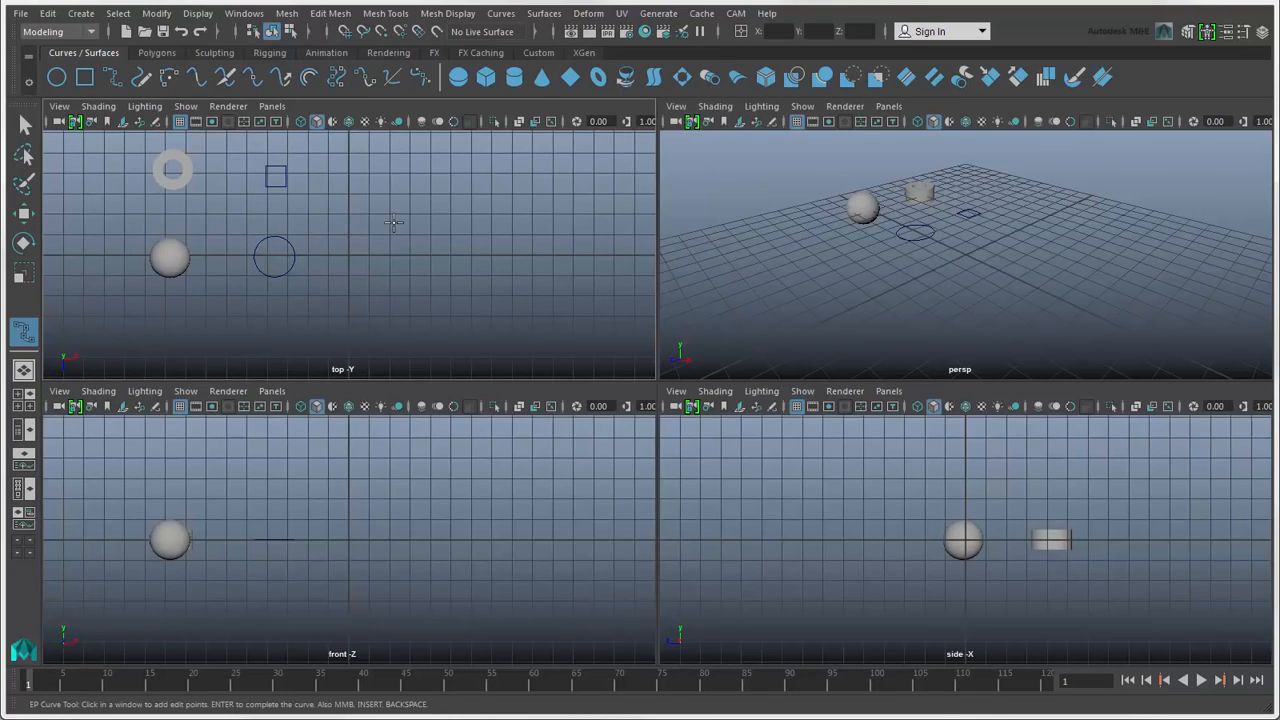
key("space")
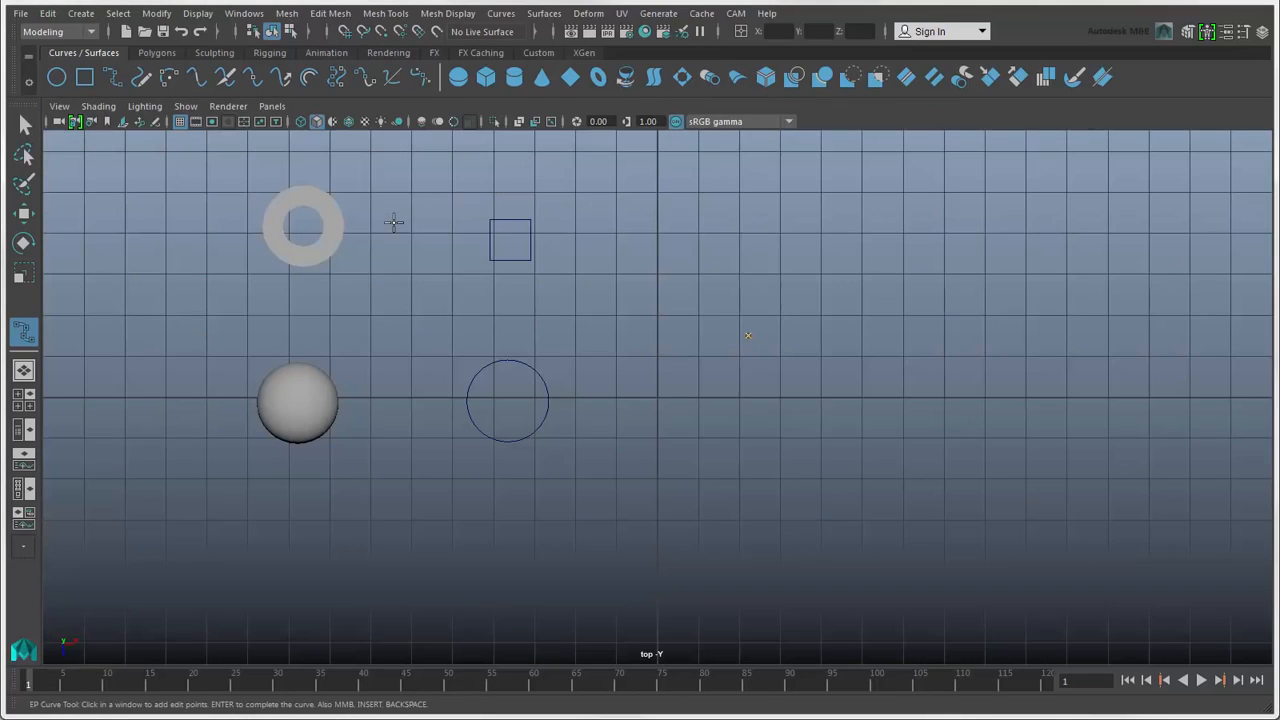
left_click(727, 287)
left_click(661, 213)
left_click_drag(512, 175, 415, 176)
left_click(230, 162)
left_click_drag(230, 162, 238, 178)
left_click(239, 261)
left_click(265, 322)
left_click(225, 392)
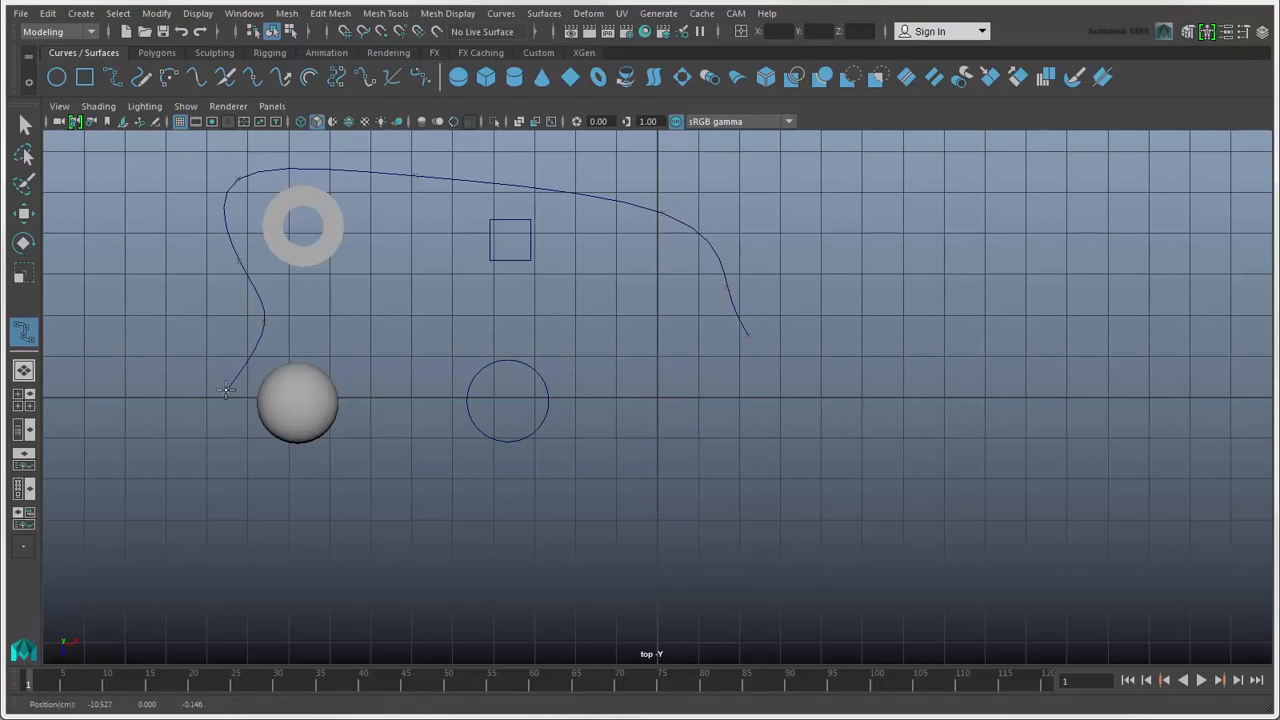
left_click(245, 460)
left_click(368, 472)
left_click(429, 413)
left_click(465, 312)
left_click(571, 298)
left_click(717, 367)
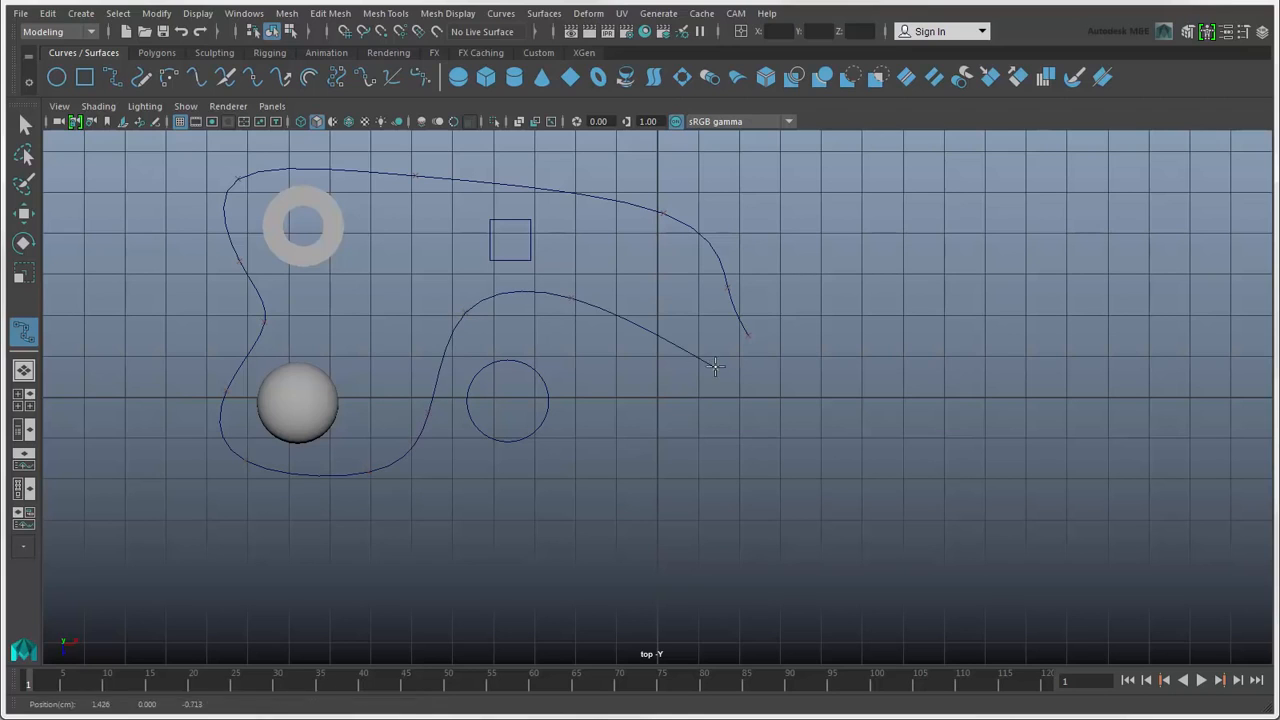
left_click(764, 359)
key("Return")
key("w")
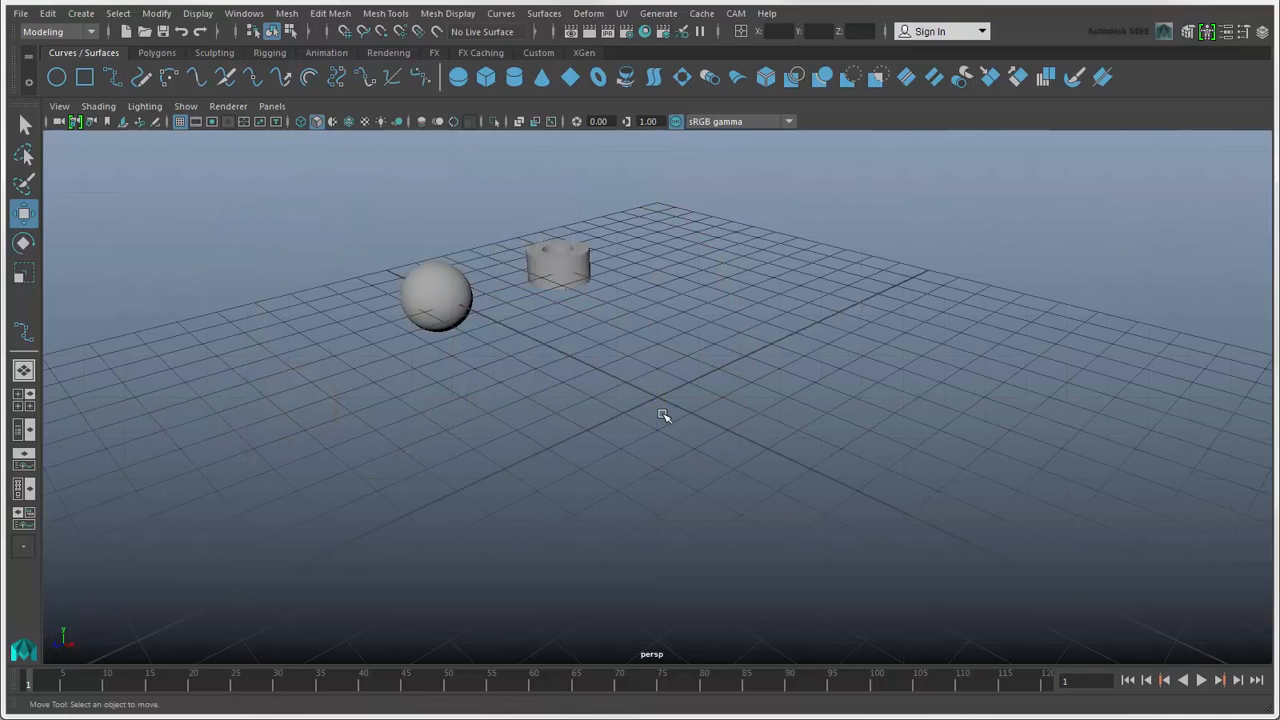
Turn on Interactive Creation for polygon primitives
left_click(81, 13)
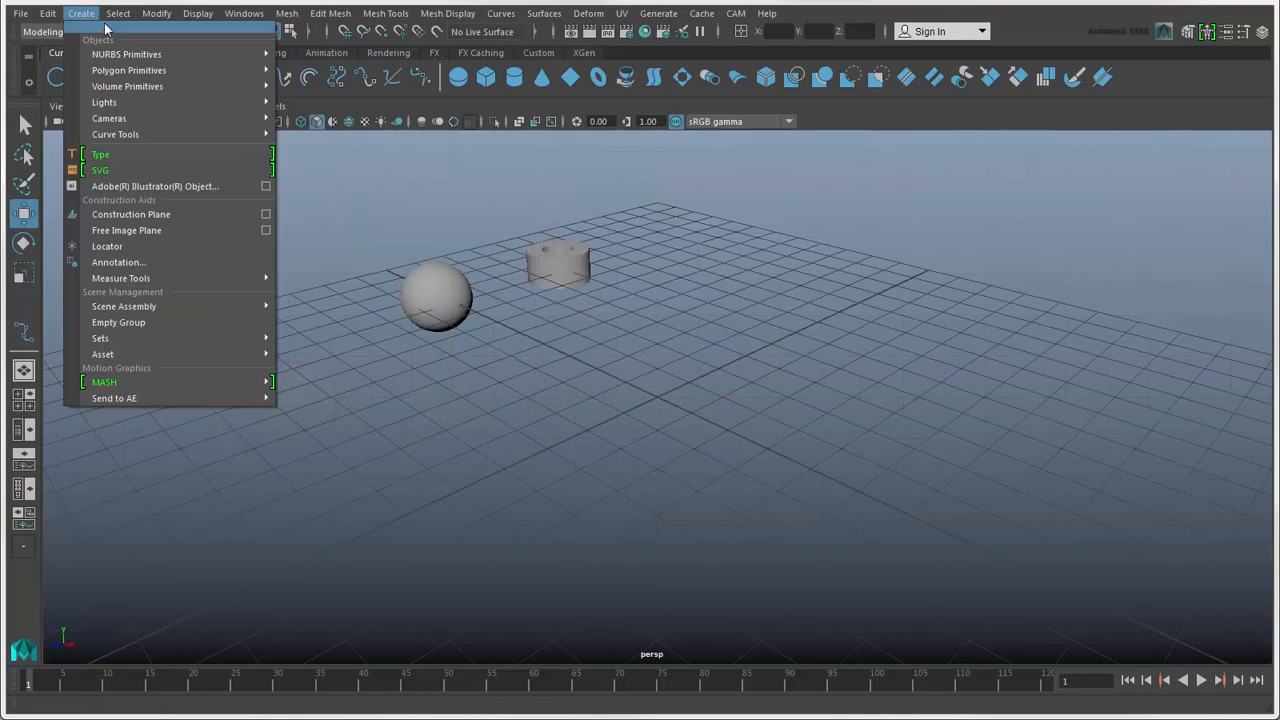
mouse_move(158, 58)
mouse_move(197, 71)
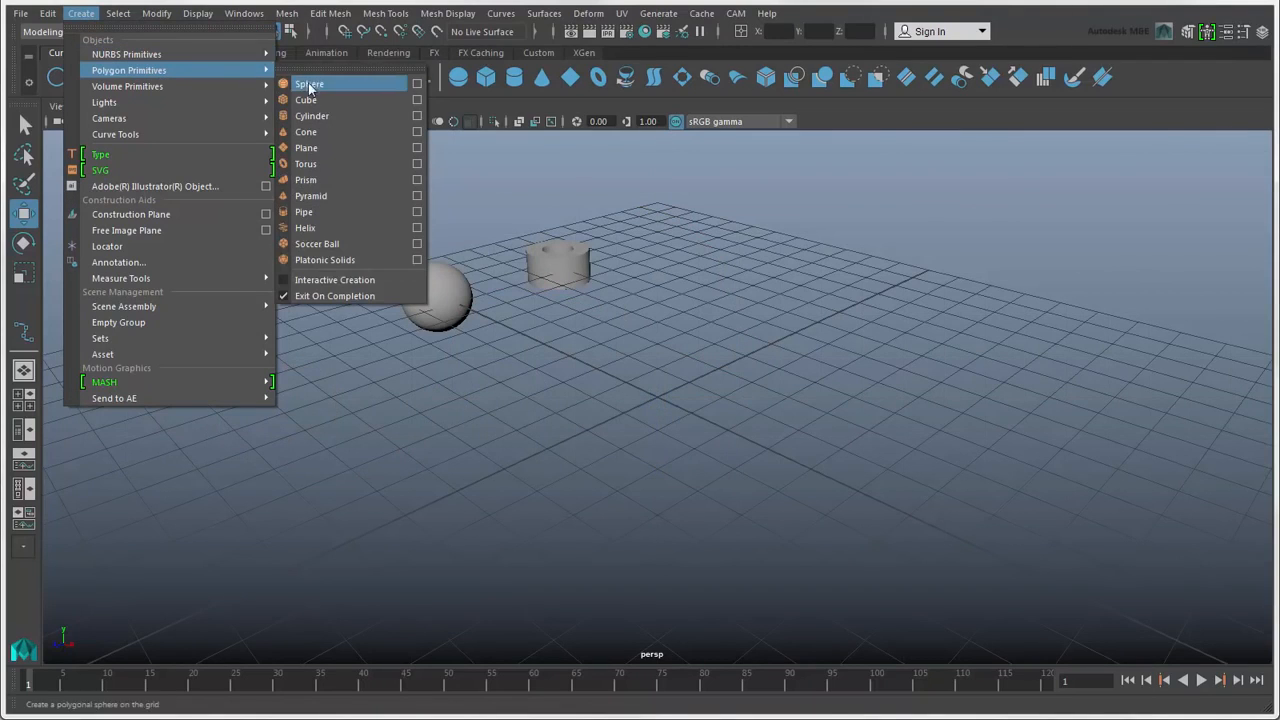
left_click(283, 279)
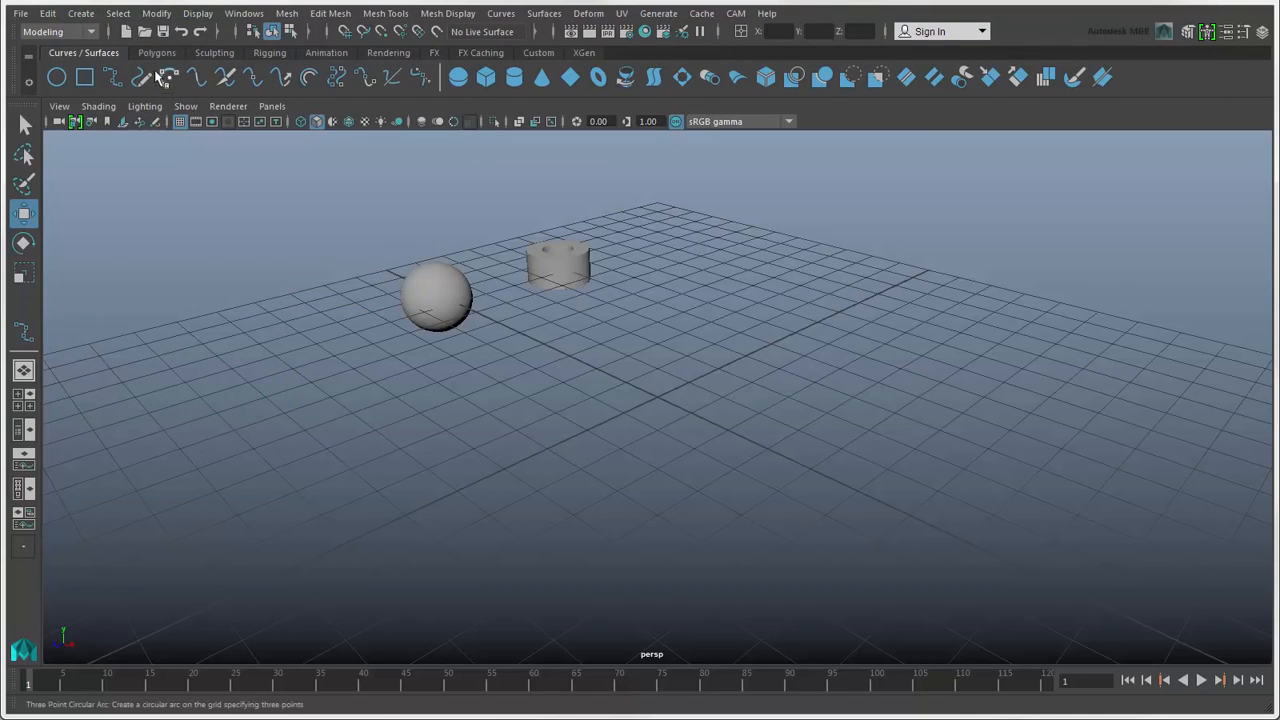
Draw a large polygon pipe interactively on the grid and move it to about X -3.98, Z -7.26
left_click(154, 52)
left_click(252, 78)
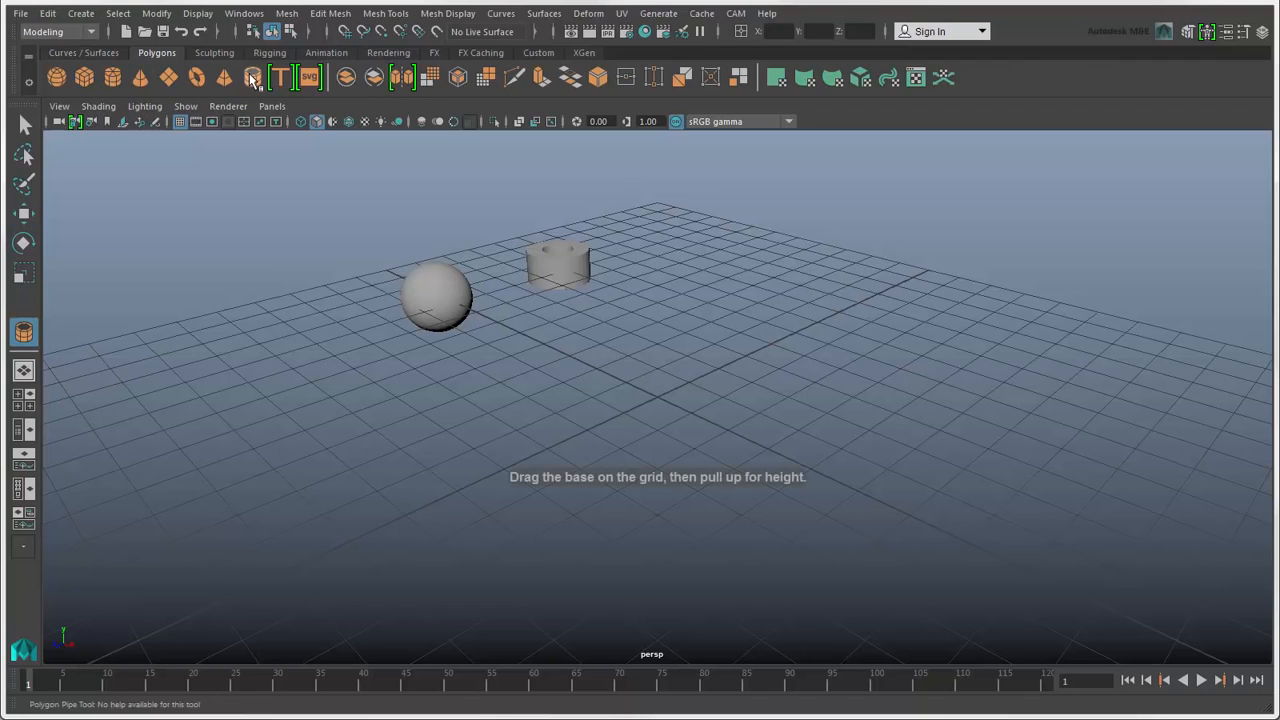
left_click_drag(770, 380, 881, 234)
left_click_drag(782, 321, 742, 229)
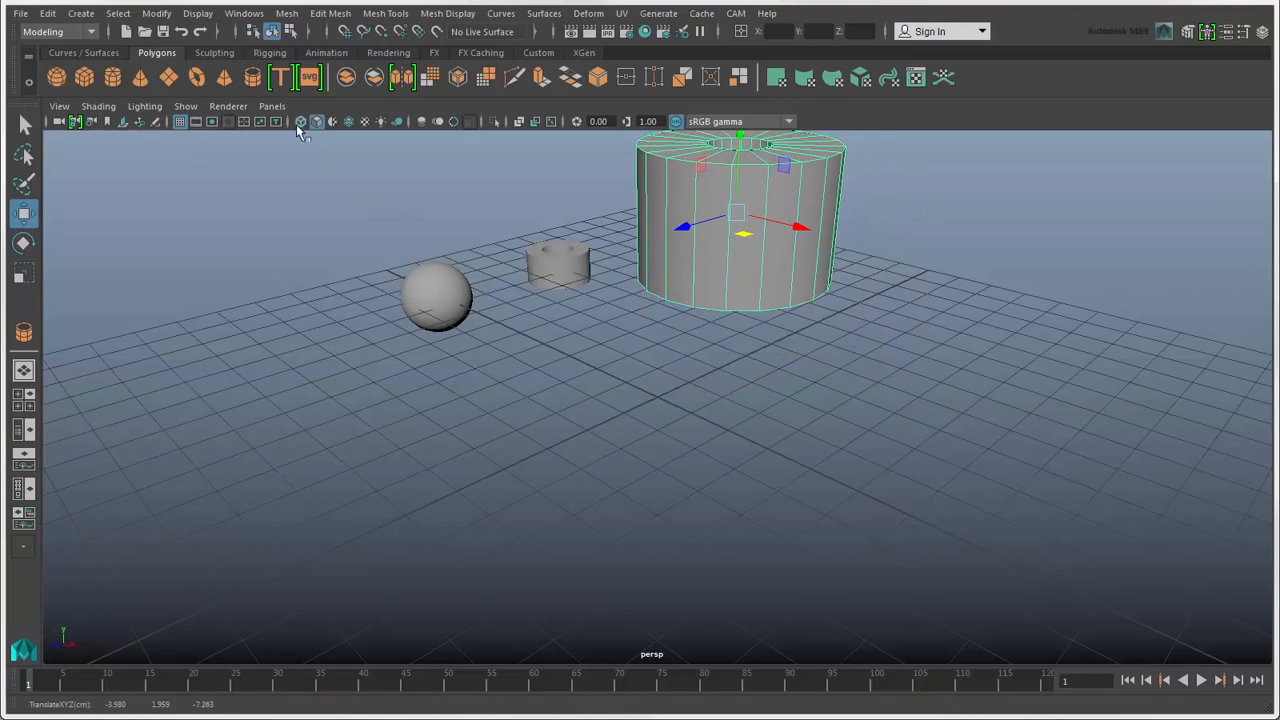
Draw a second interactive pipe with constrained proportions, thicken its wall, and move it to about X -5.95, Z 6.12
left_click(253, 80)
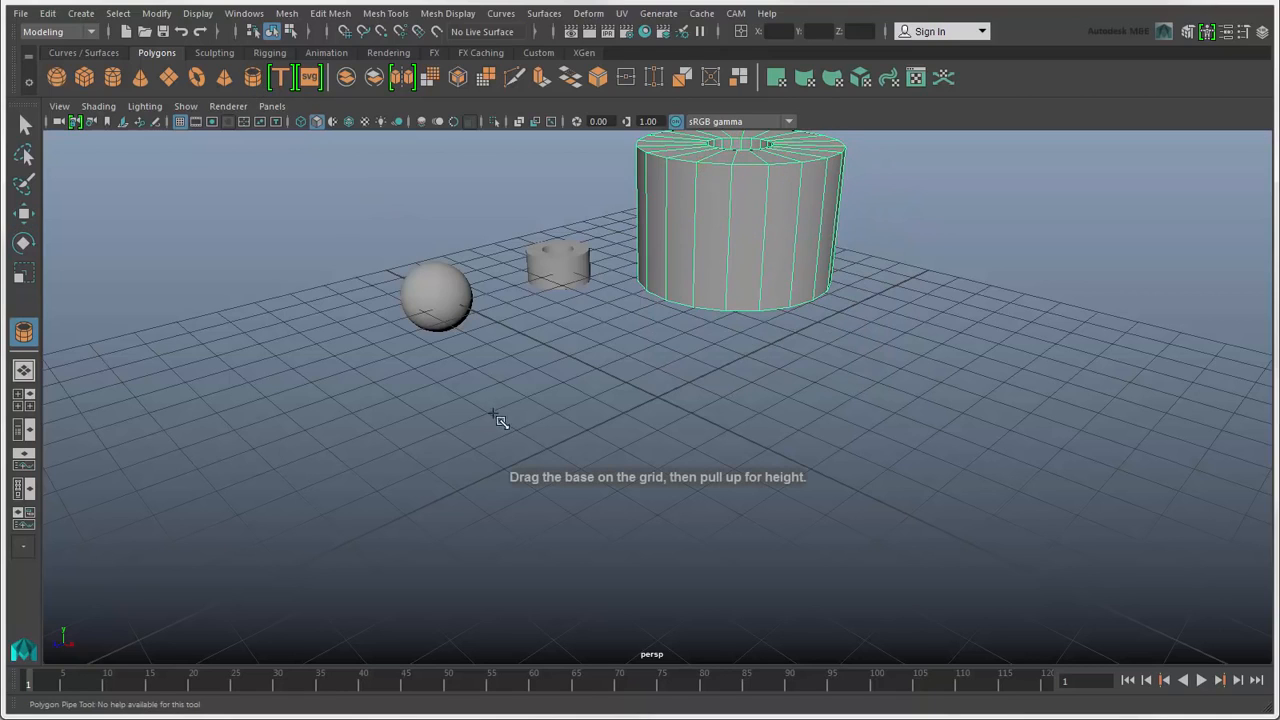
left_click_drag(463, 524, 549, 537, "shift")
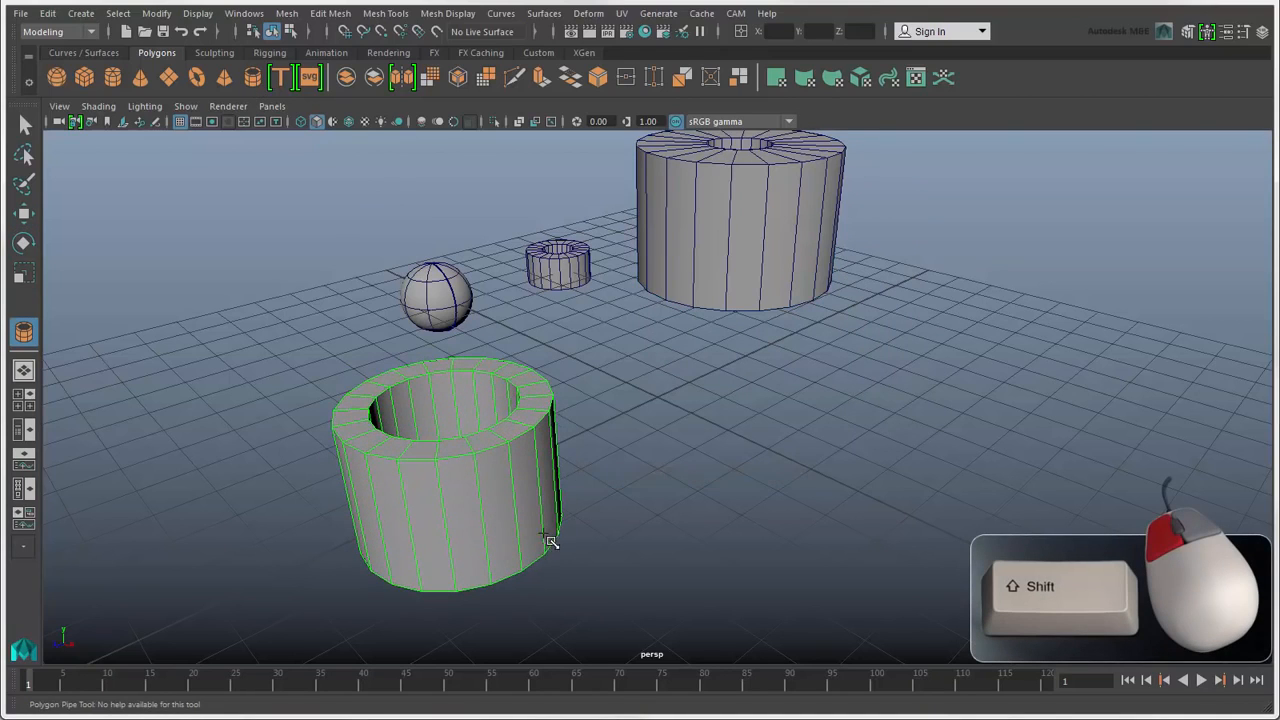
mouse_move(520, 425)
left_mouse_down()
mouse_move(504, 417)
mouse_move(518, 424)
left_mouse_up()
left_click_drag(440, 512, 220, 381)
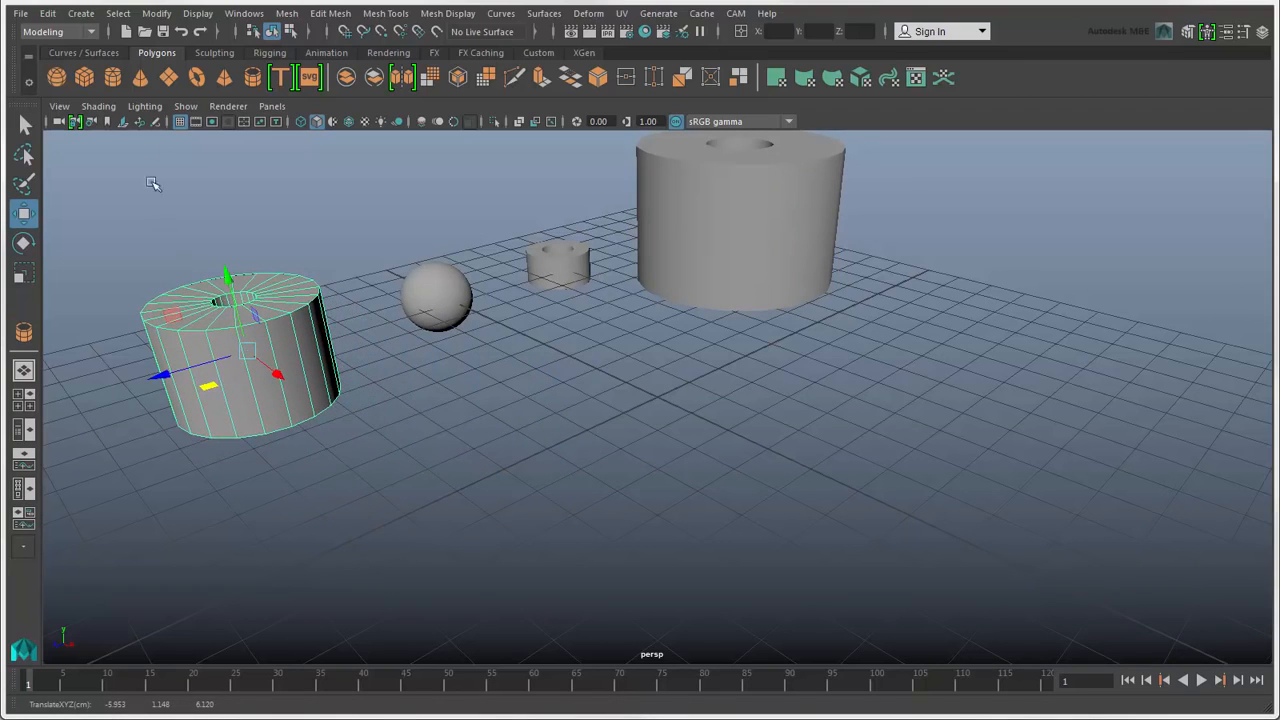
Turn off Interactive Creation for polygon primitives
left_click(88, 16)
mouse_move(189, 71)
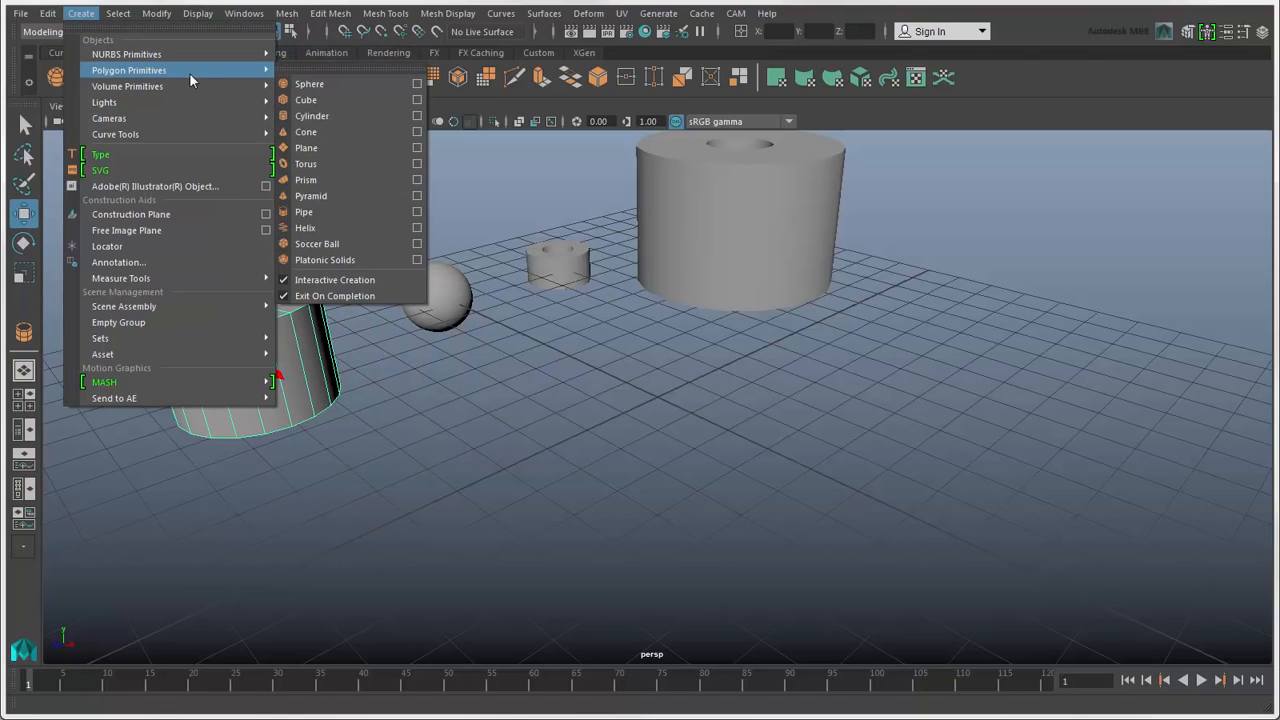
left_click(284, 281)
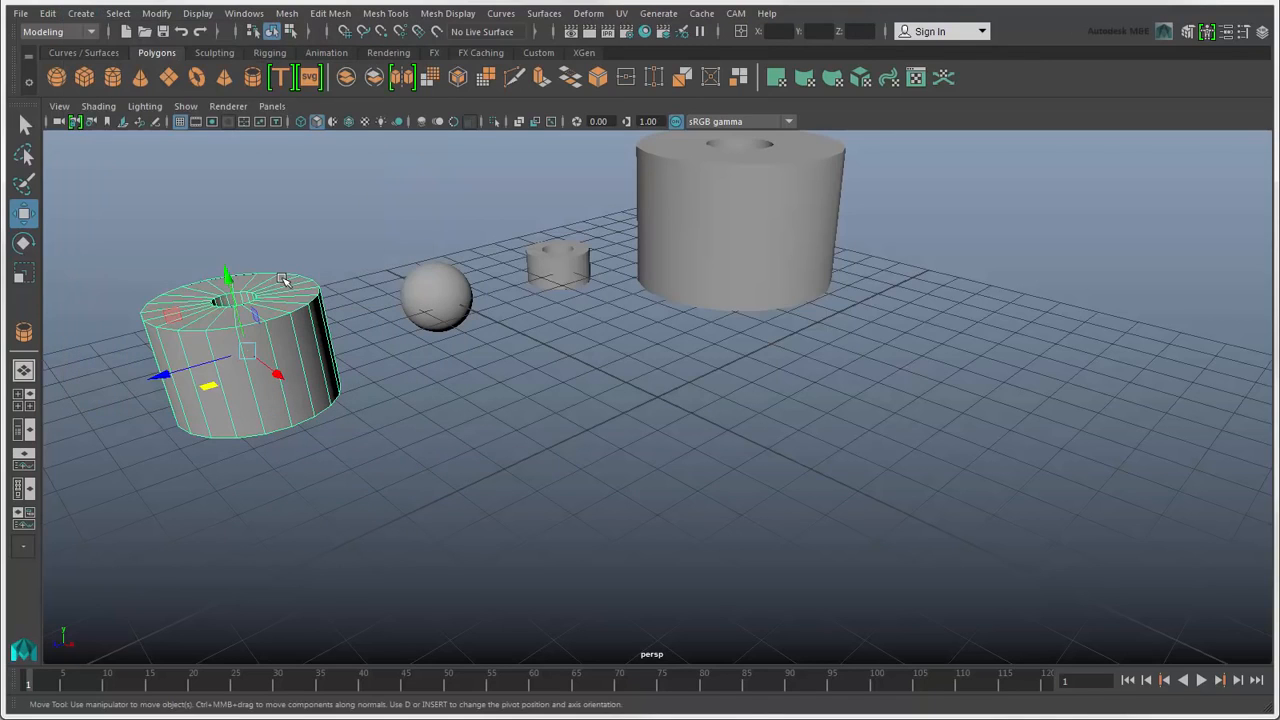
Open the creation options for the polygon pipe primitive
left_click(83, 14)
mouse_move(145, 58)
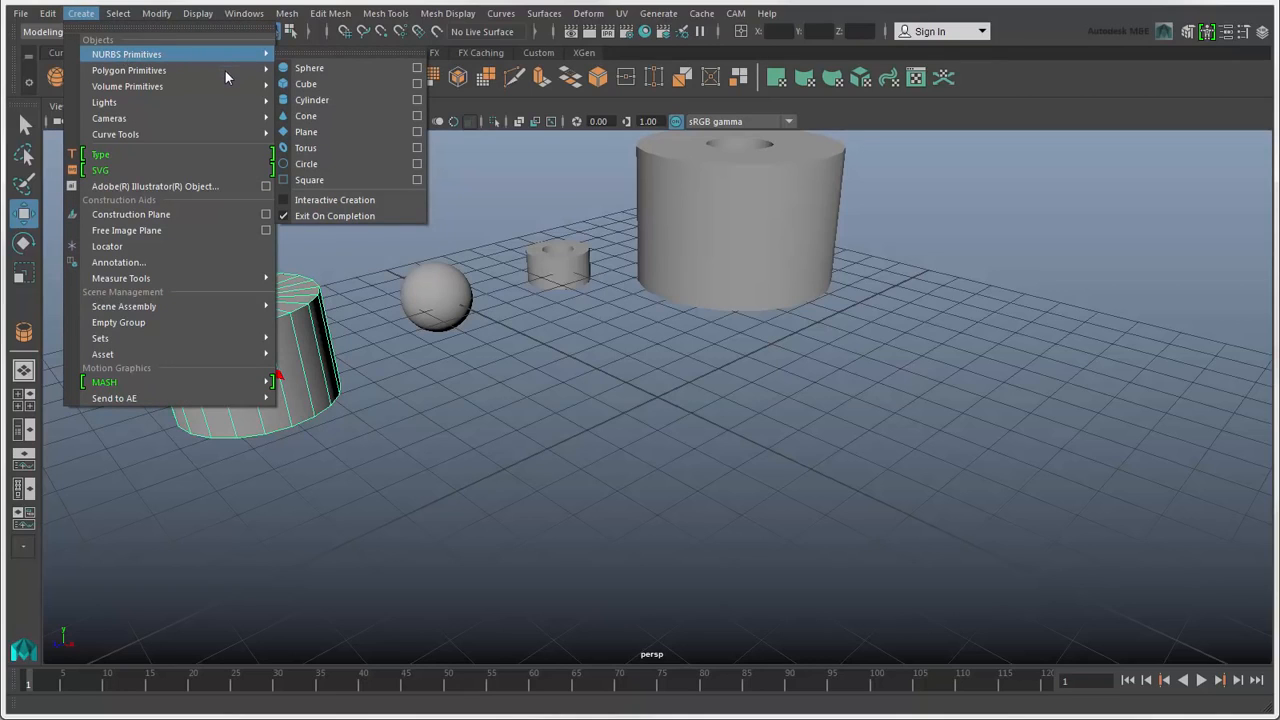
mouse_move(226, 75)
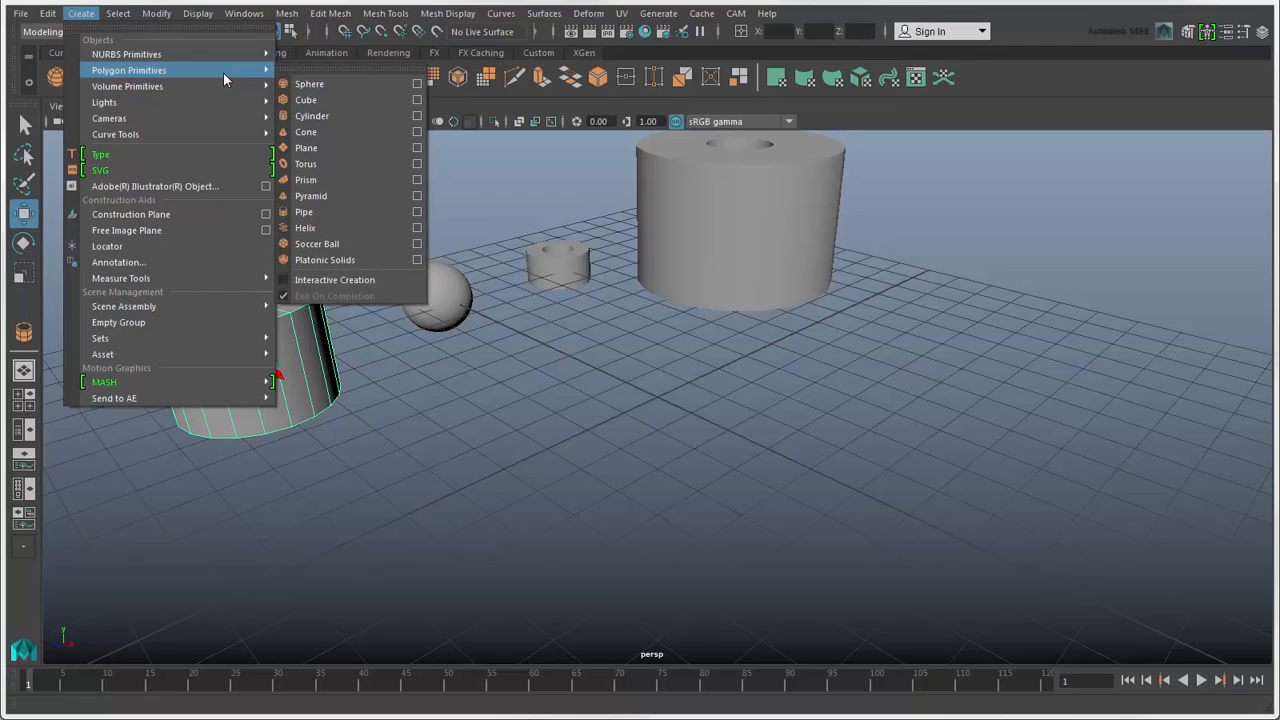
left_click(417, 213)
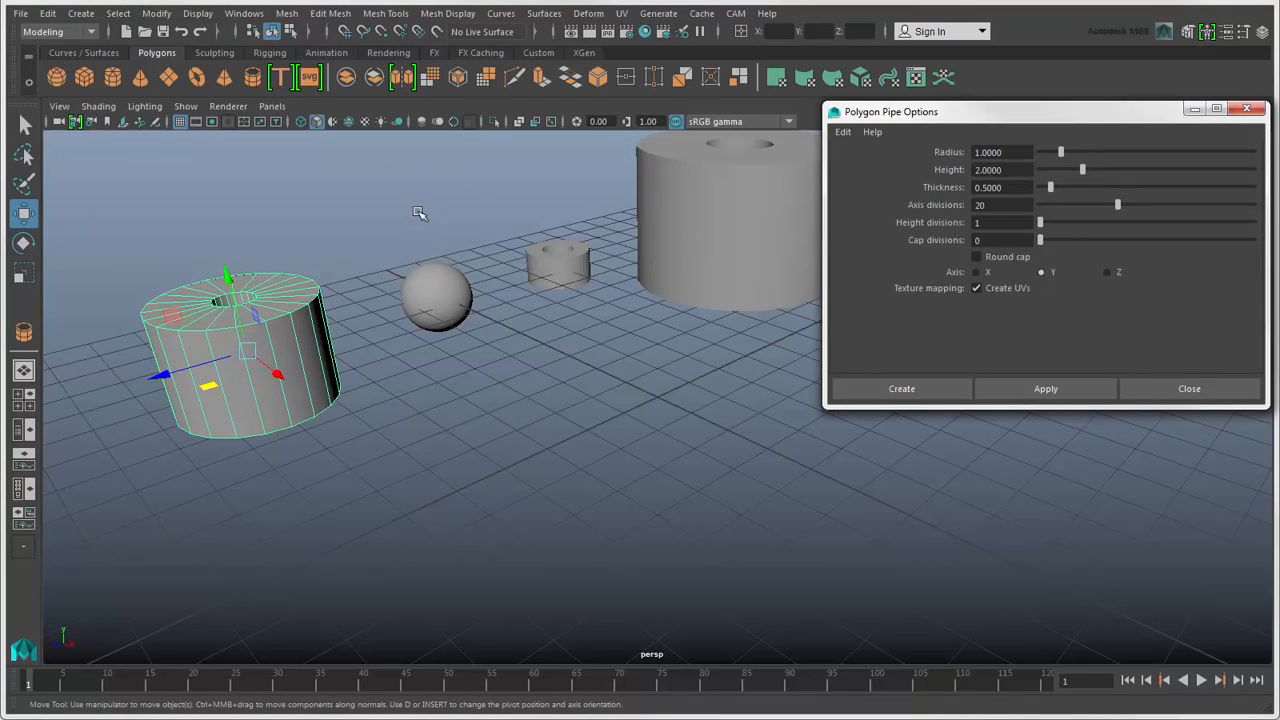
Create a round-capped polygon pipe with radius 1.7358, height 3.0566, thickness 0.9057 and 4 cap divisions, keeping its creation options open
left_click_drag(1063, 155, 1062, 195)
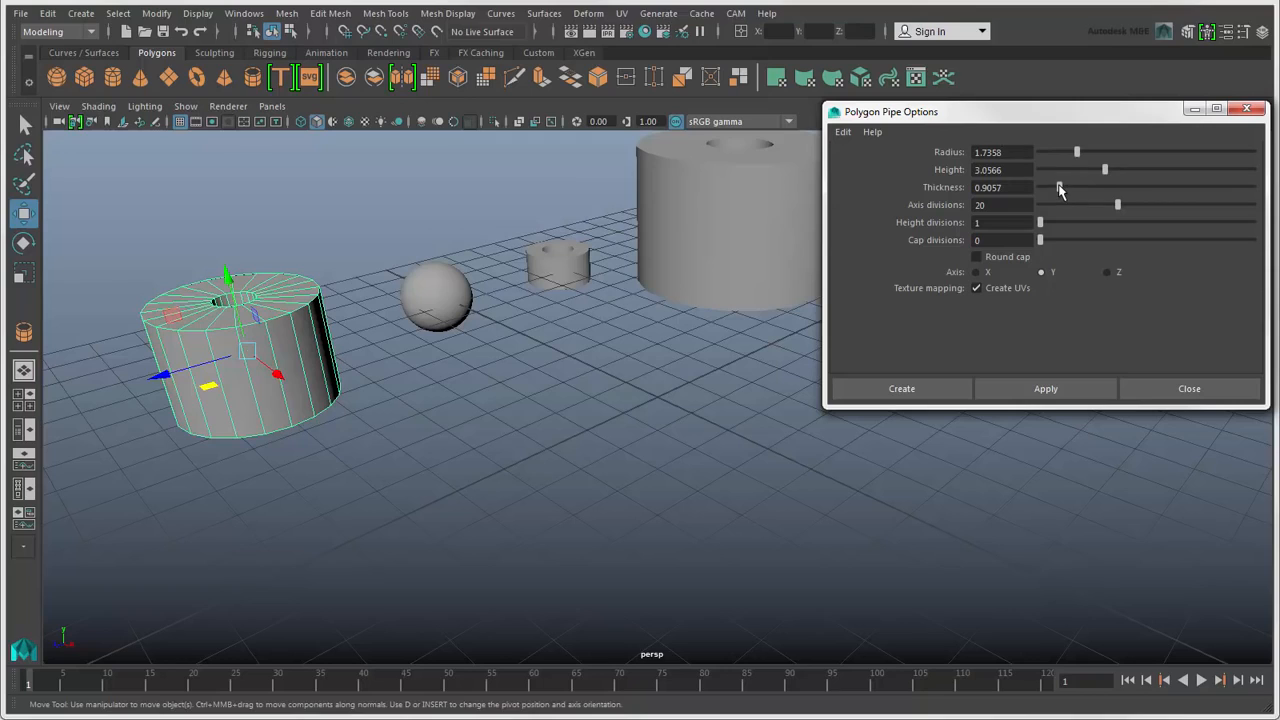
left_click(977, 257)
left_click_drag(1041, 241, 1057, 241)
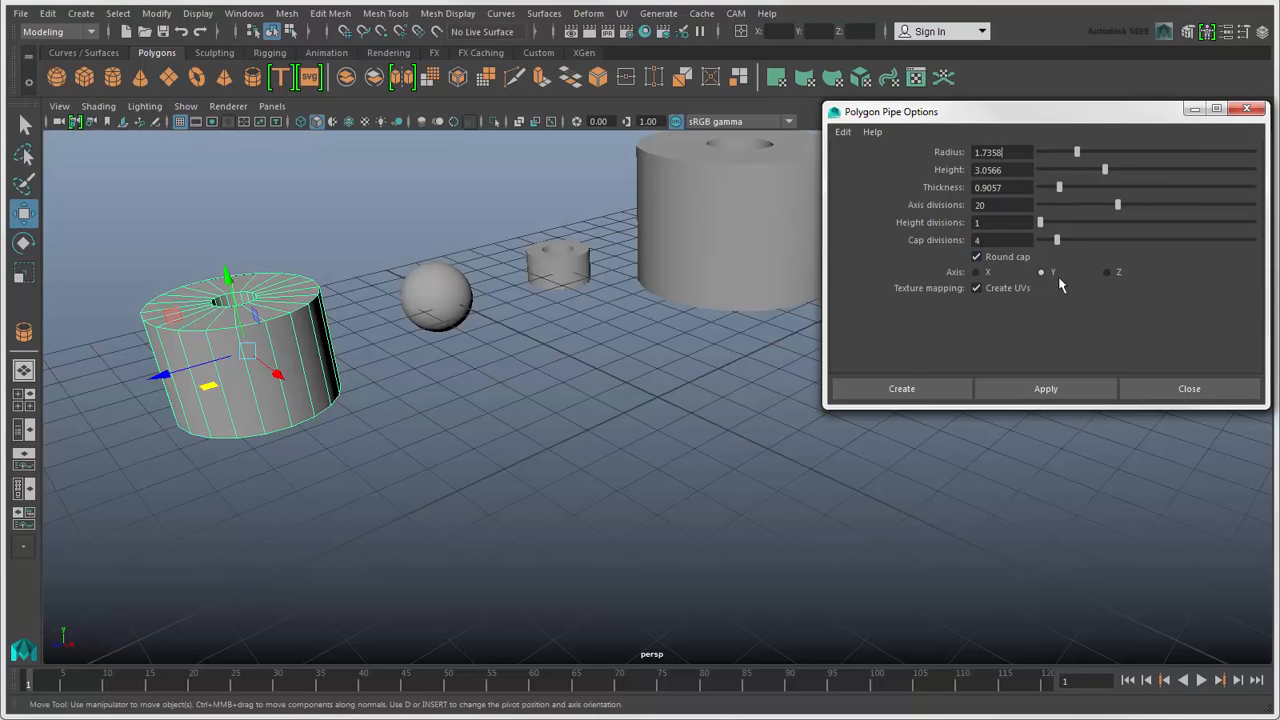
left_click(1028, 390)
Move the new pipe to about X -1.96, Z 7.09, and create a second pipe with the same settings at about X -6.36, Z -1.38
left_click(658, 439)
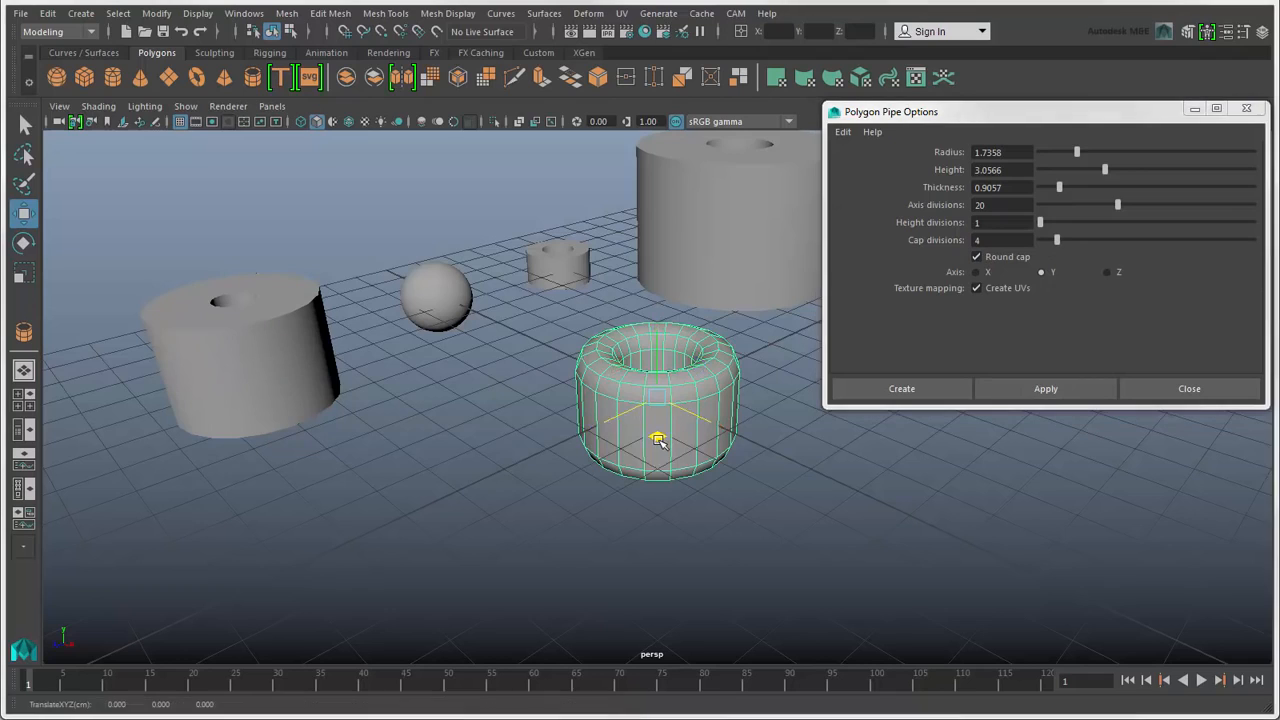
left_click_drag(658, 439, 257, 543)
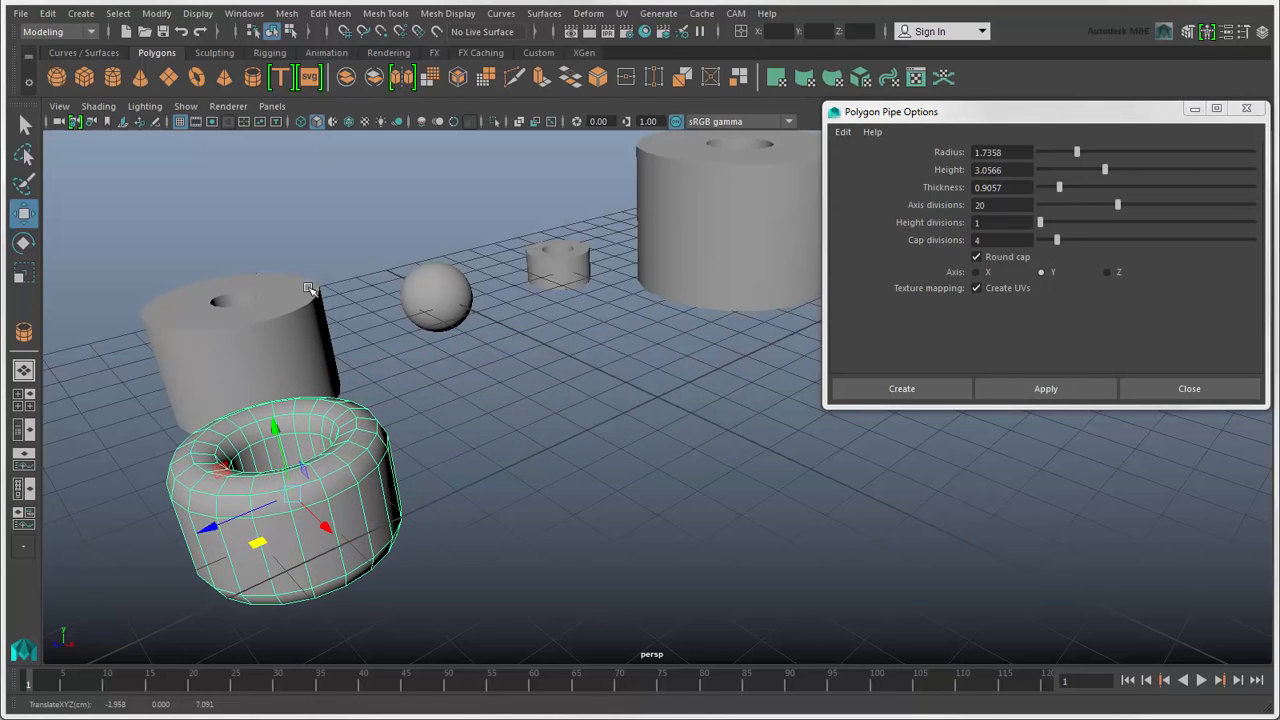
left_click(253, 80)
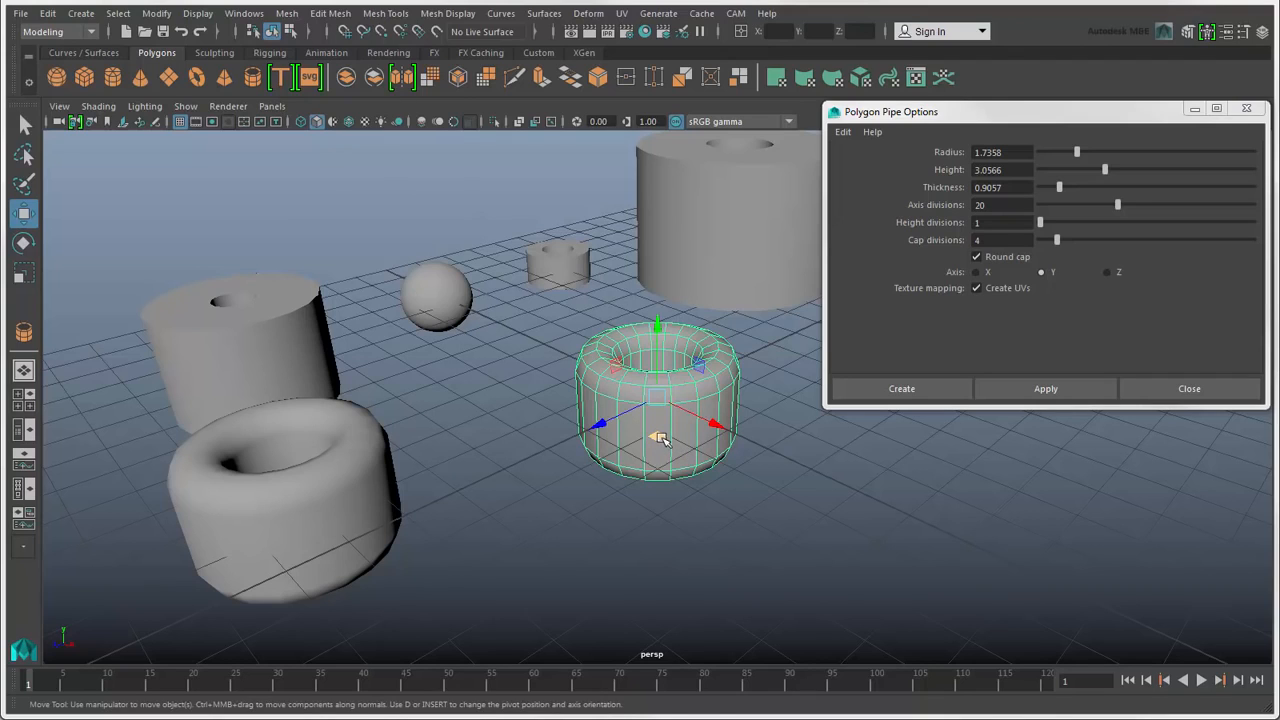
left_click_drag(658, 439, 537, 328)
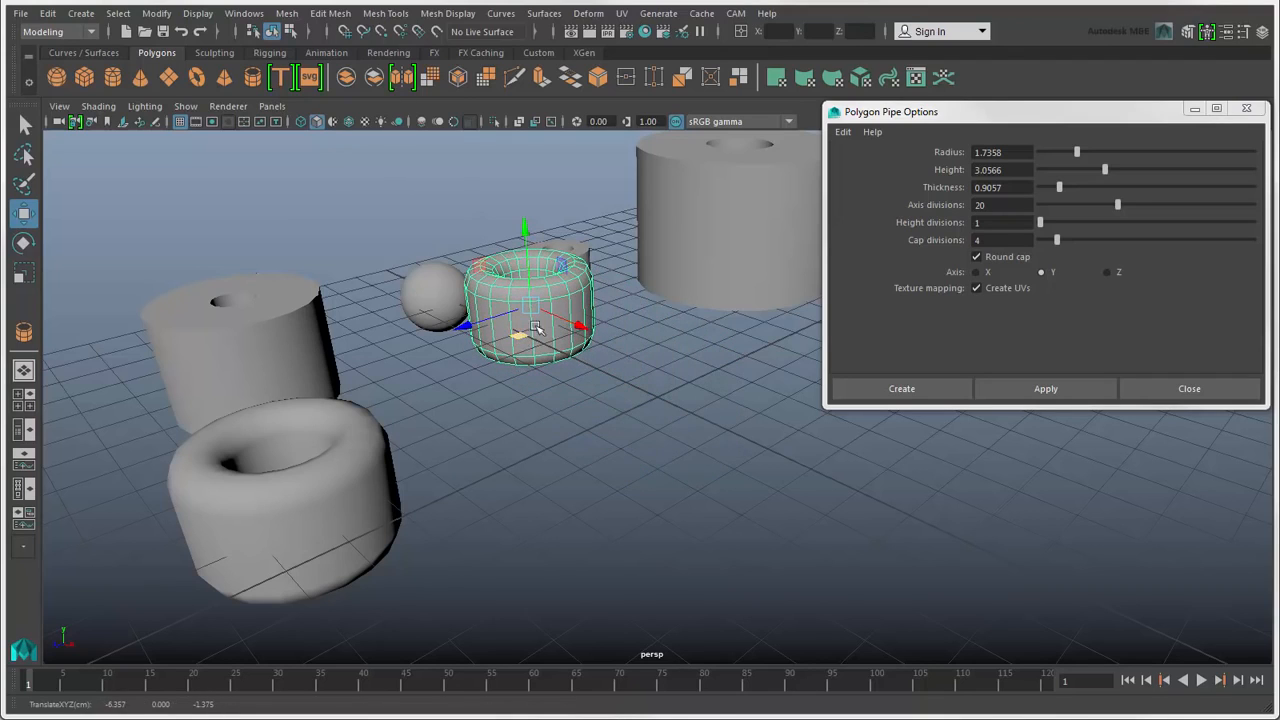
Reset the pipe creation options to their defaults, create a default pipe, and move it away from the grid's center
left_click(845, 133)
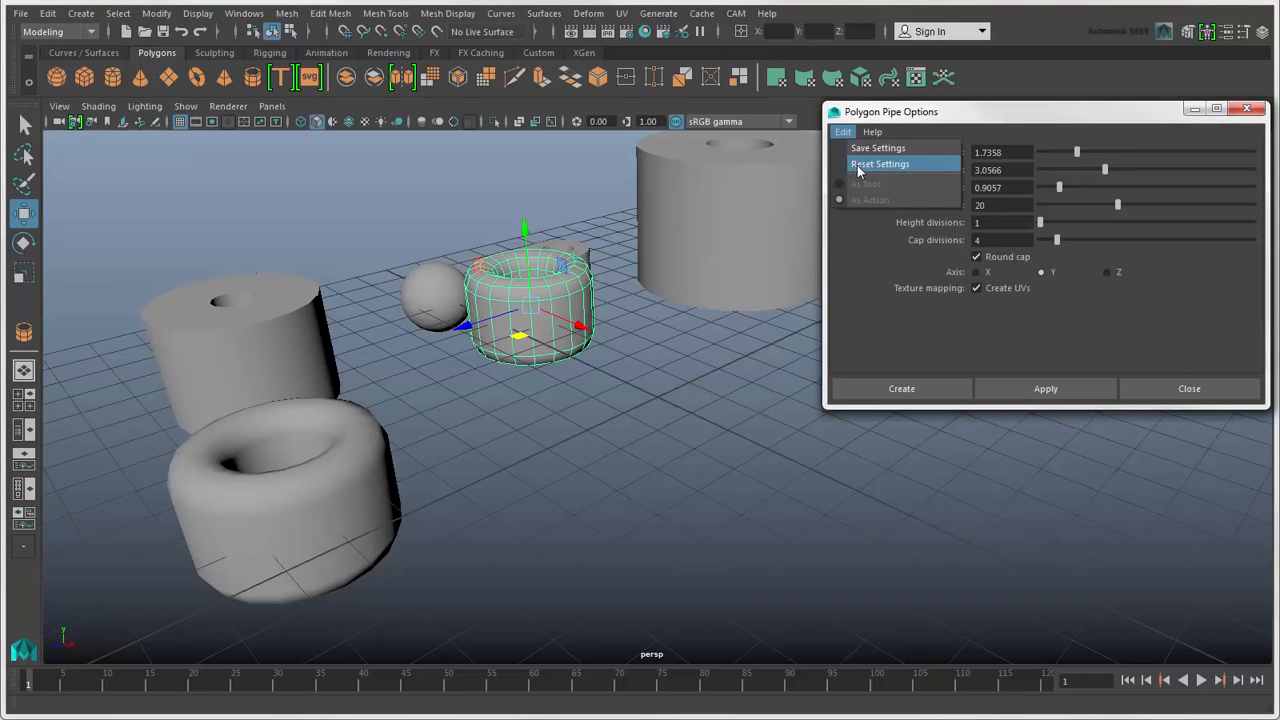
left_click(858, 166)
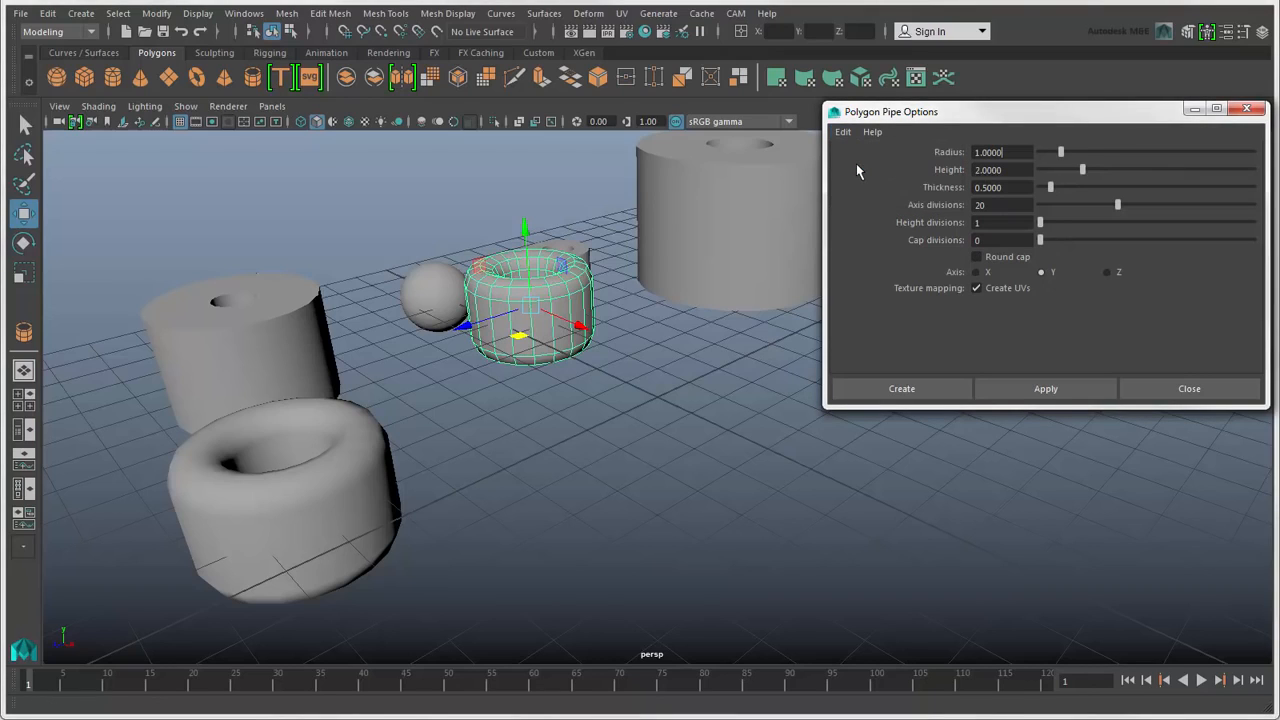
left_click(870, 390)
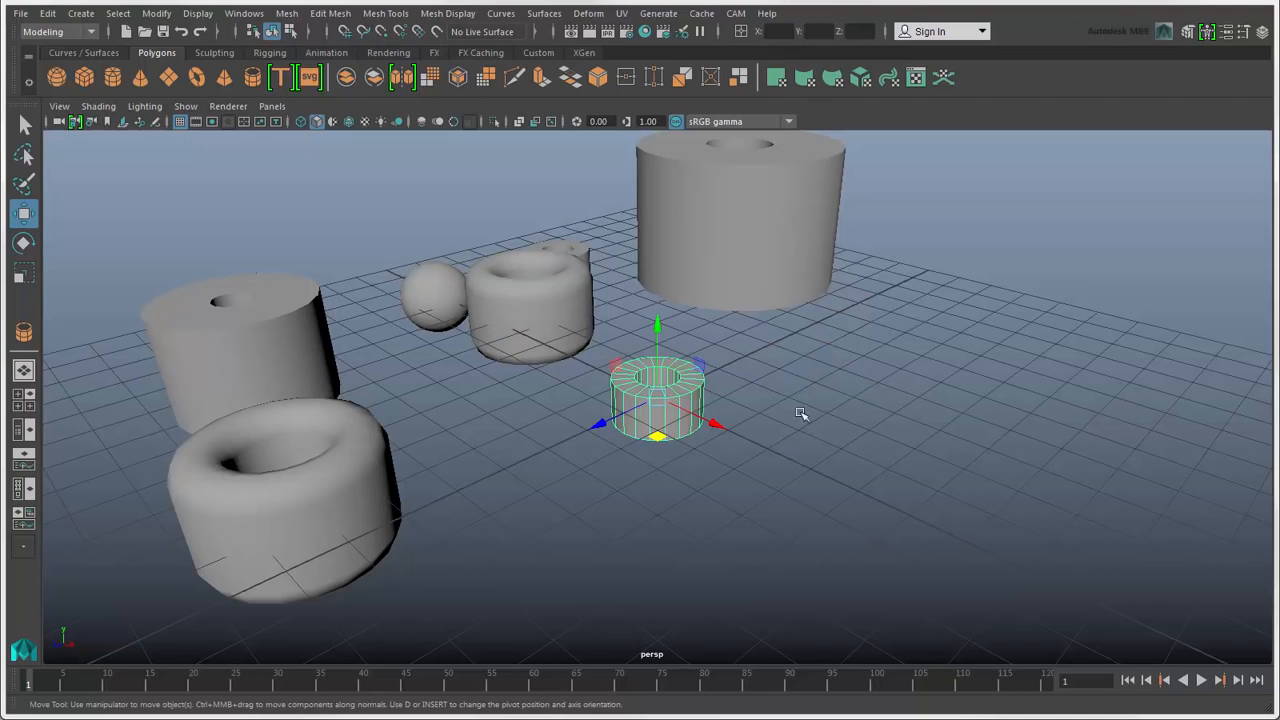
left_click_drag(660, 440, 883, 372)
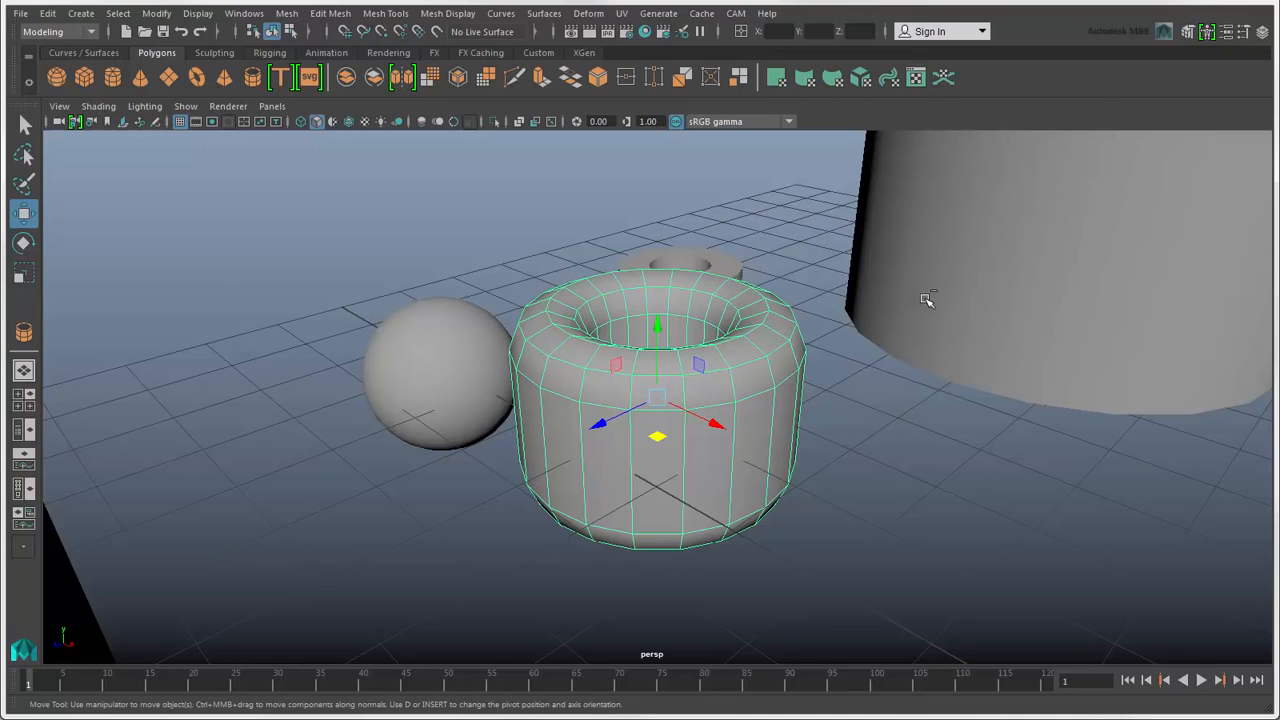
Set the round-capped pipe's subdivisions to 42 axis, 8 height and 11 caps, and toggle its Round Cap off and on
key("ctrl+a")
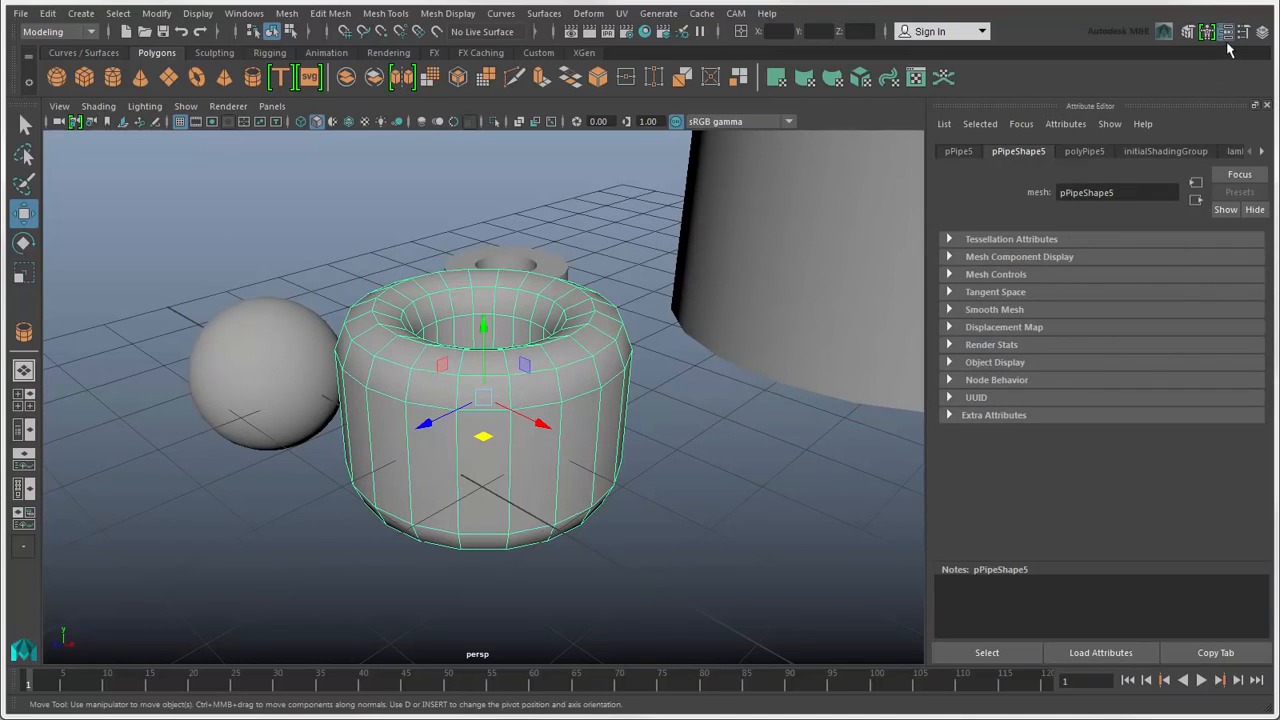
left_click(1084, 152)
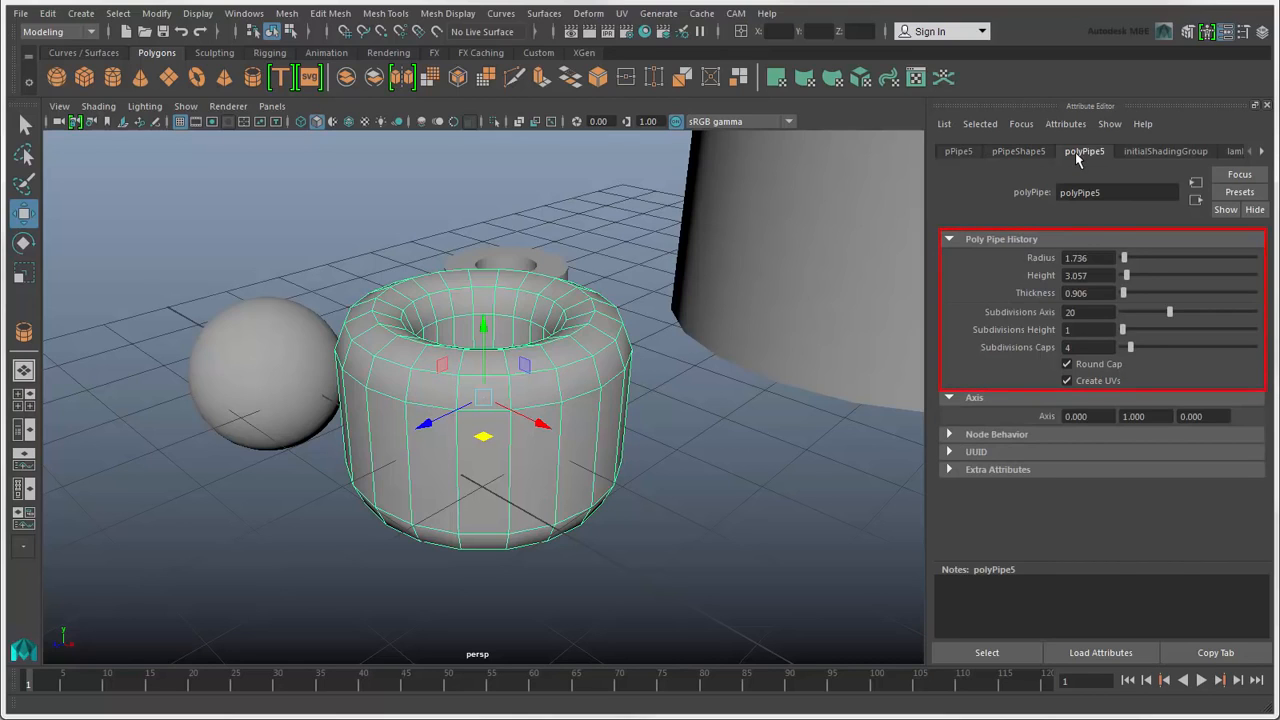
left_click_drag(1170, 312, 1230, 313)
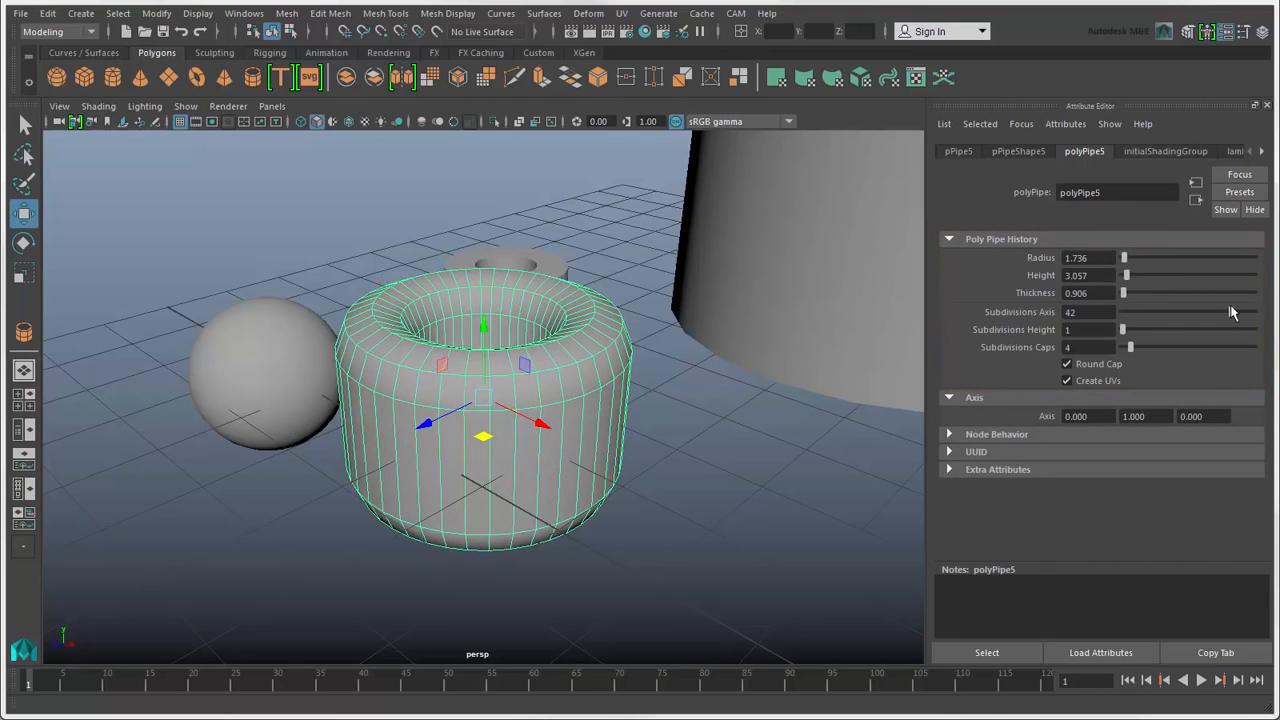
left_click_drag(1128, 331, 1148, 351)
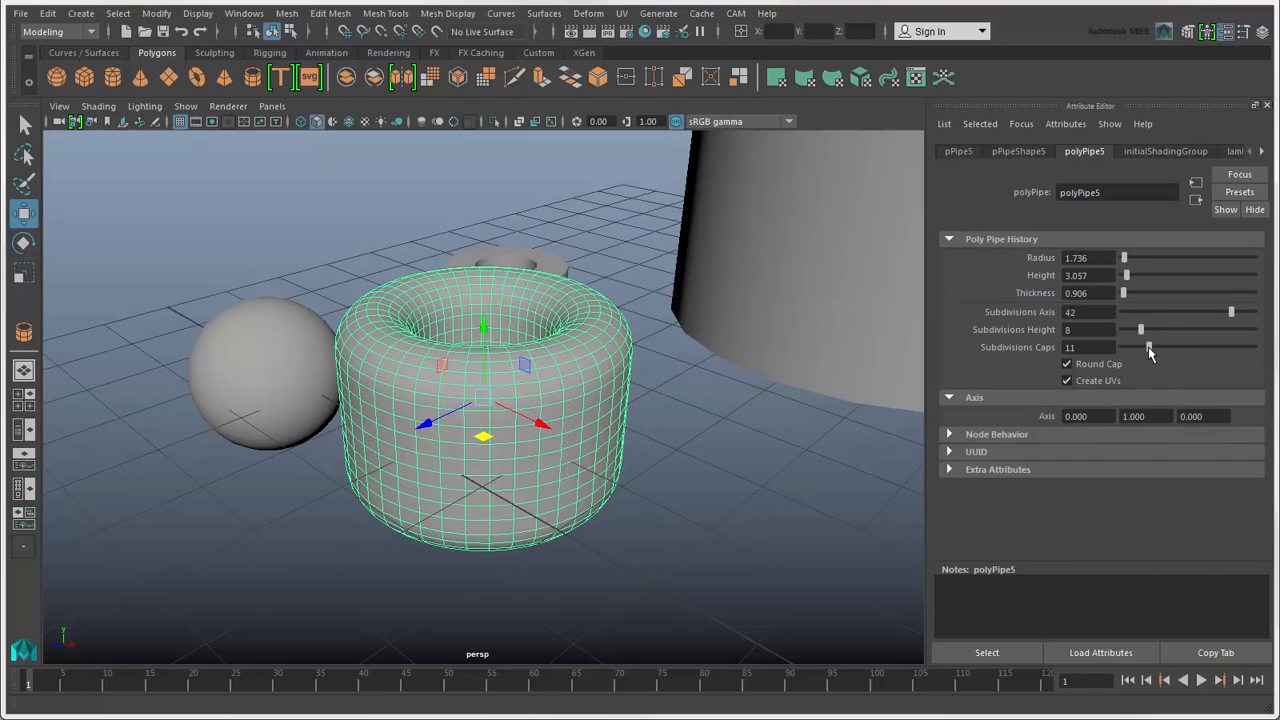
left_click(1068, 365)
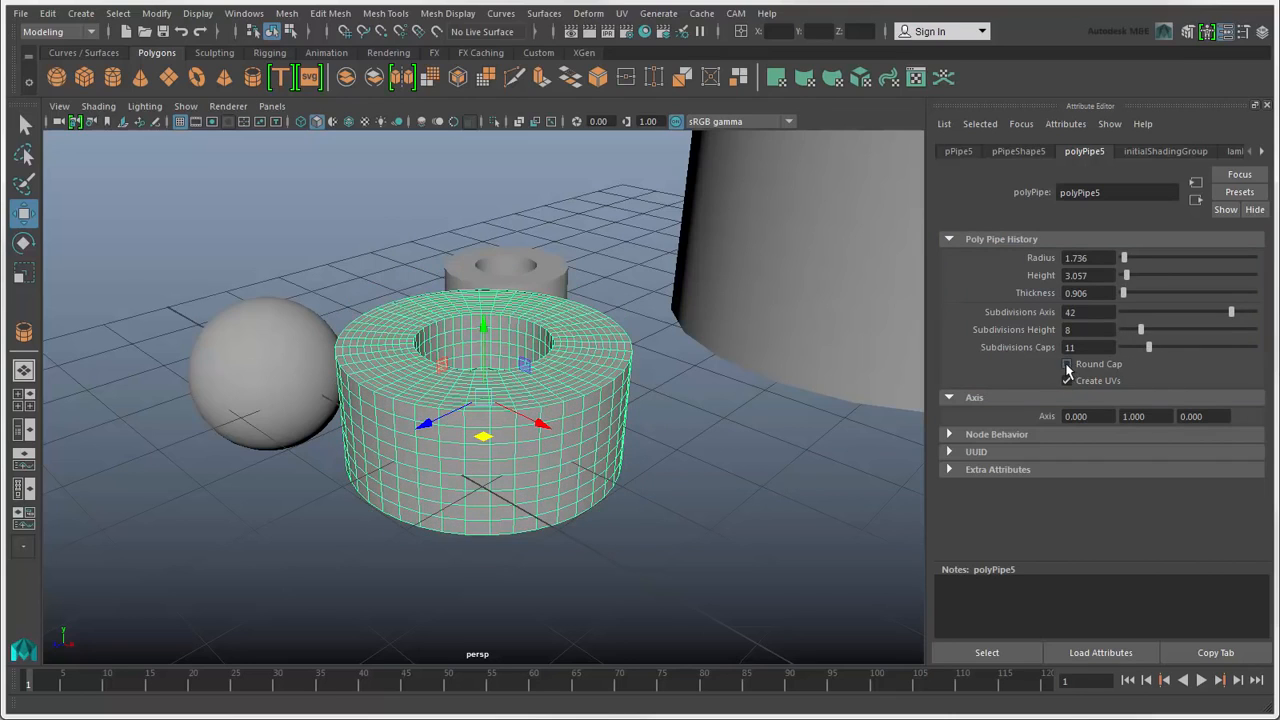
left_click(1068, 365)
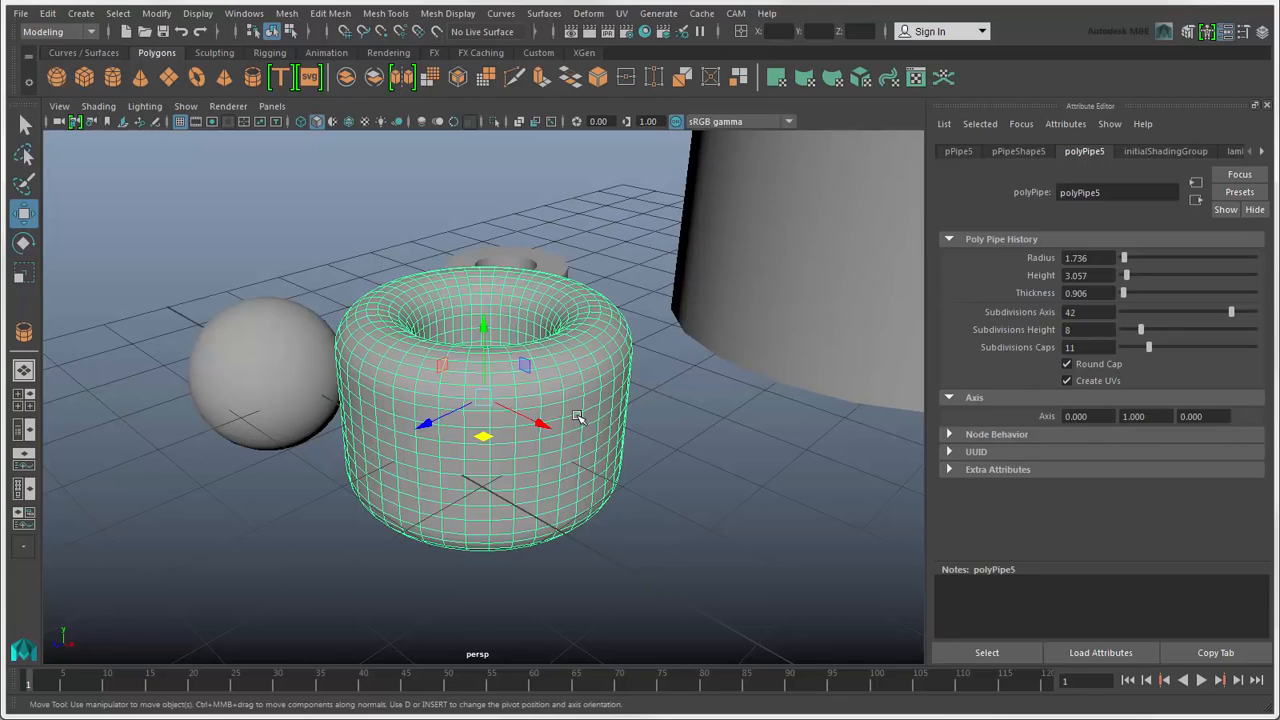
Show the pipe's in-view attribute editor beside the model, move it higher in the viewport and enlarge it
key("t")
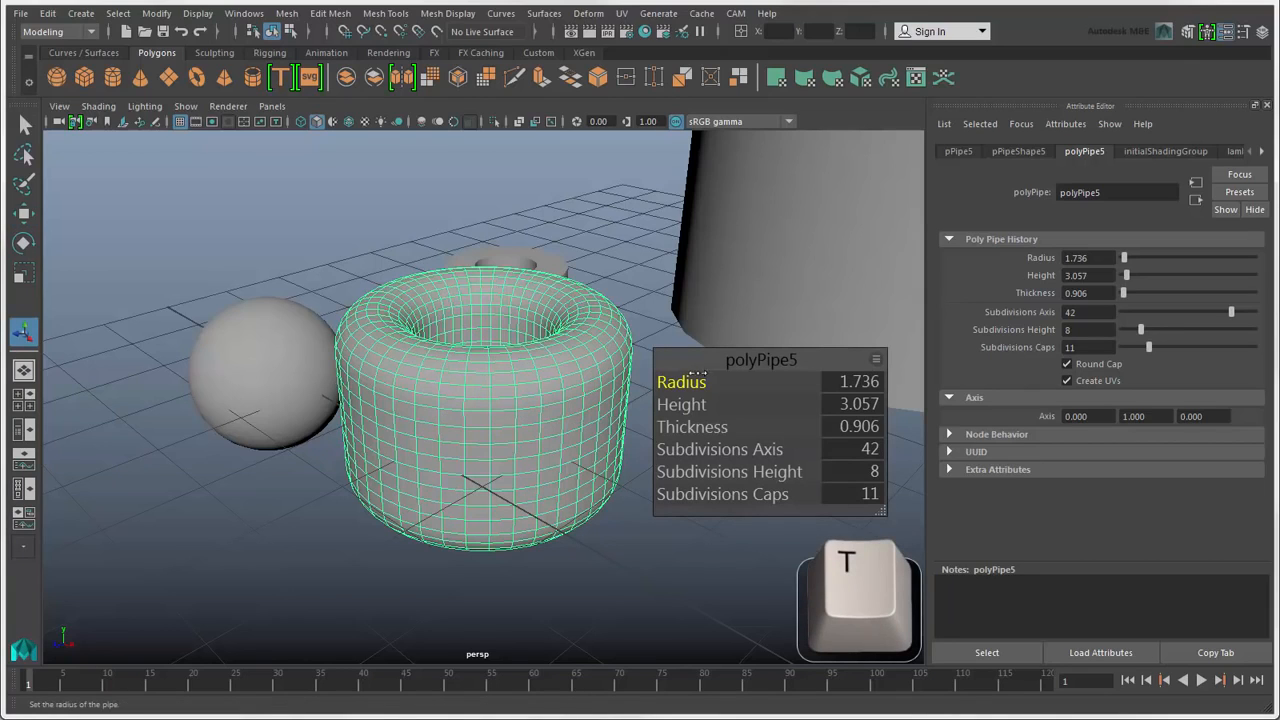
left_click_drag(691, 359, 702, 272)
left_click_drag(893, 424, 905, 441)
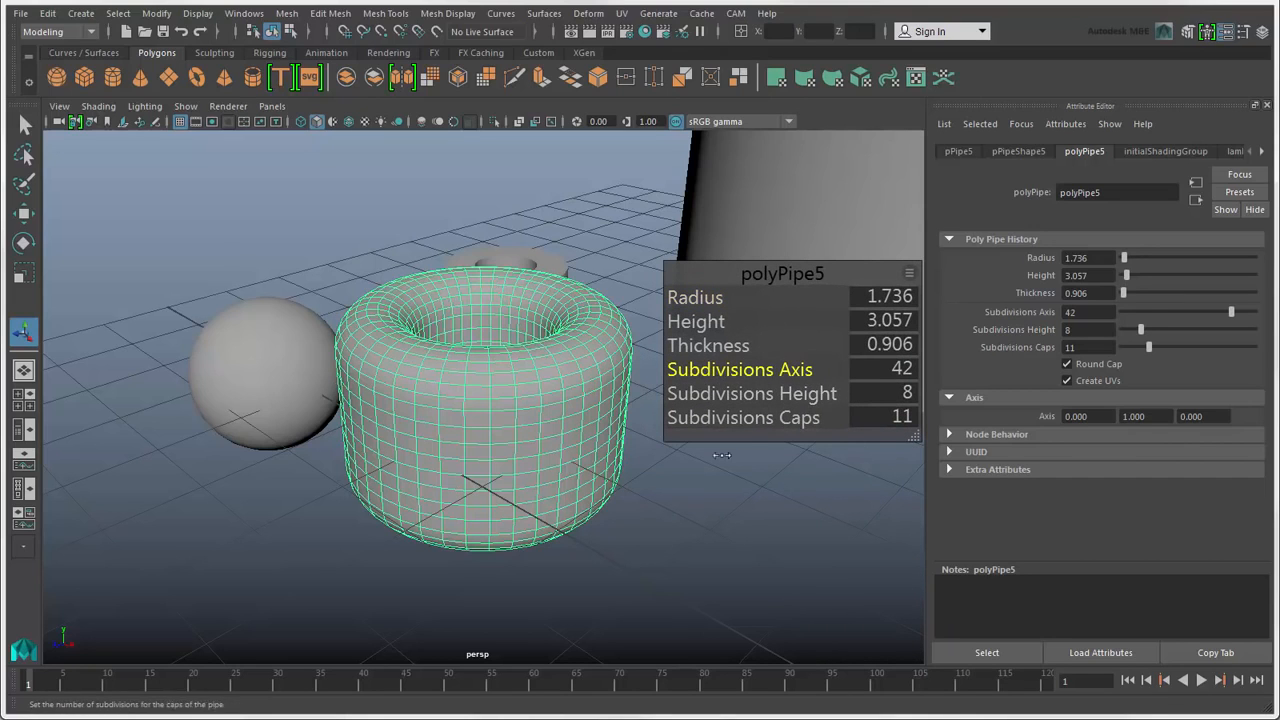
Use the in-view editor to set the pipe's Subdivisions Axis to 28 and Subdivisions Height to 11
left_click_drag(724, 507, 733, 504)
middle_click_drag(733, 504, 609, 572)
left_click(760, 394)
middle_click_drag(704, 562, 650, 590)
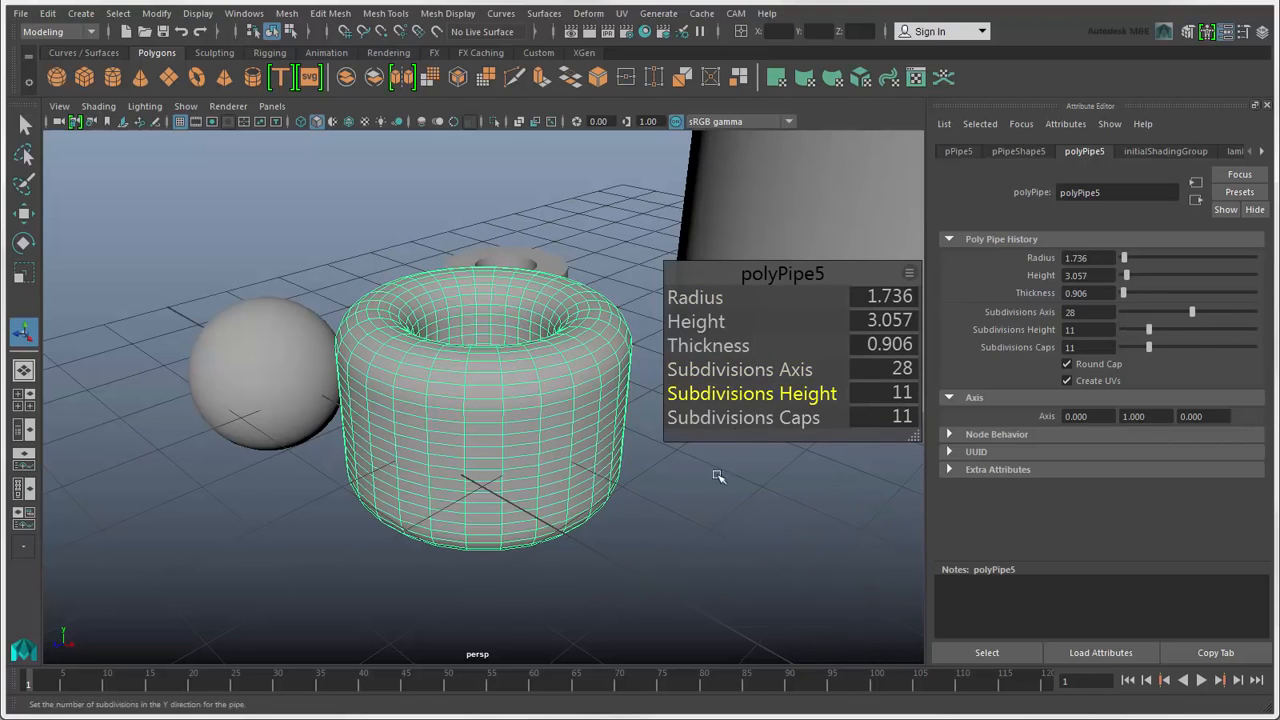
left_click(695, 297)
mouse_move(735, 504)
middle_mouse_down()
mouse_move(850, 505)
mouse_move(737, 504)
middle_mouse_up()
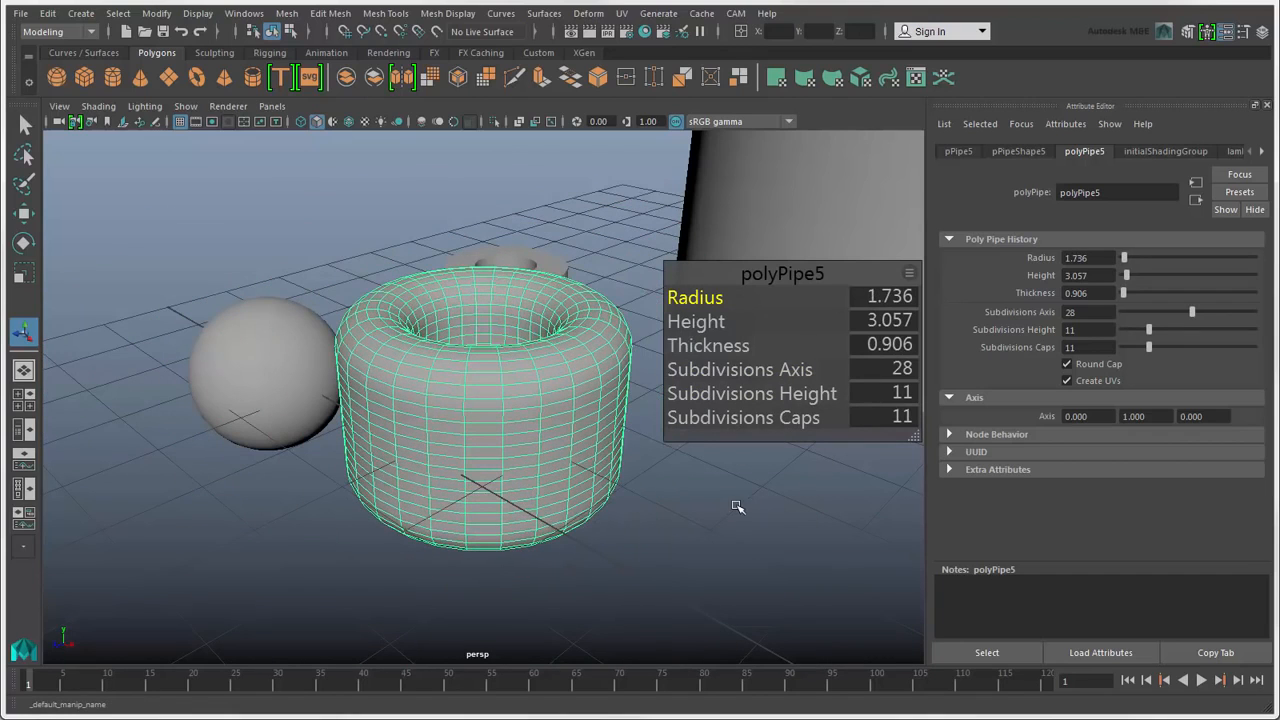
Hide Radius and Height and show Round Cap in the pipe's in-view editor, dismissing and redisplaying the editor
left_click(909, 276)
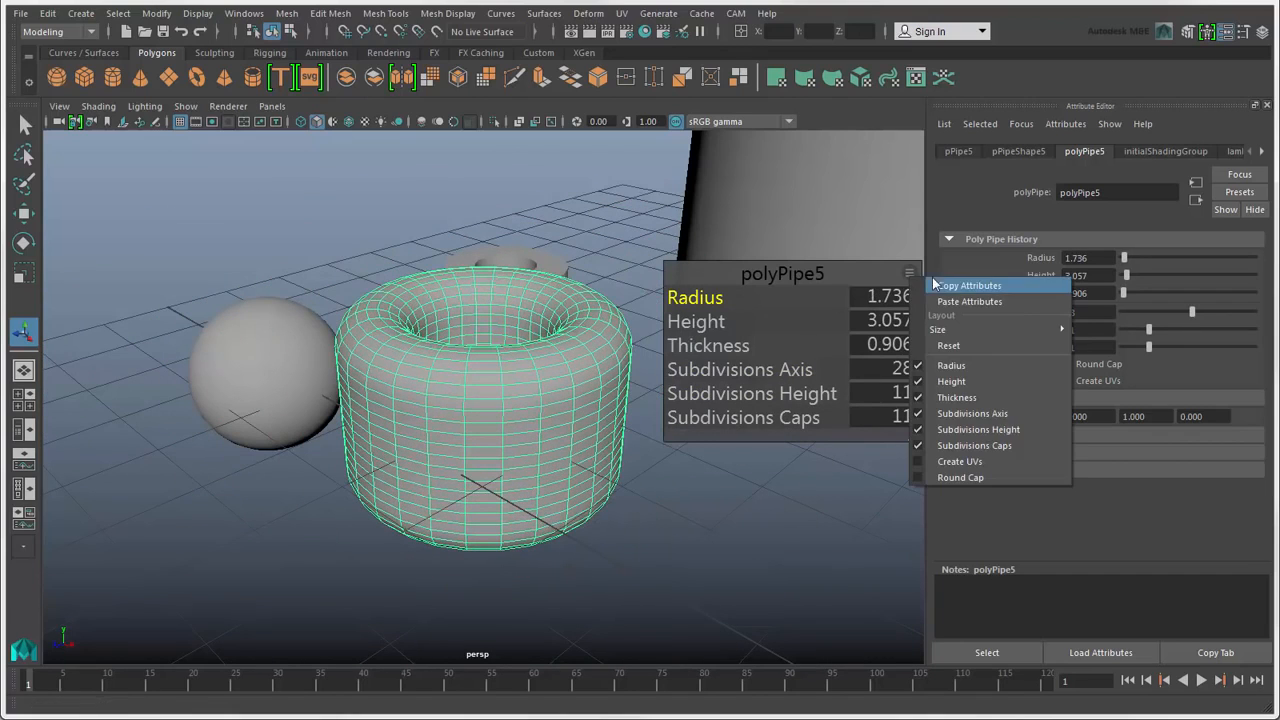
left_click(921, 367)
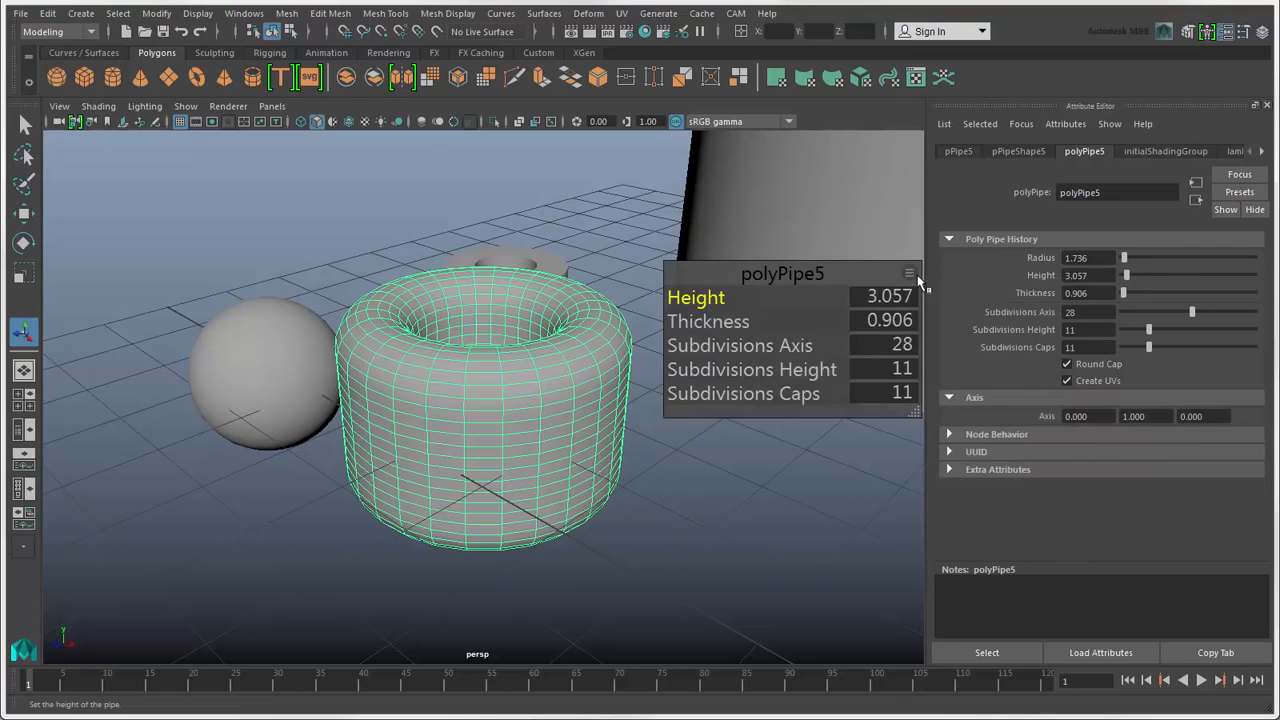
left_click(910, 274)
left_click(922, 381)
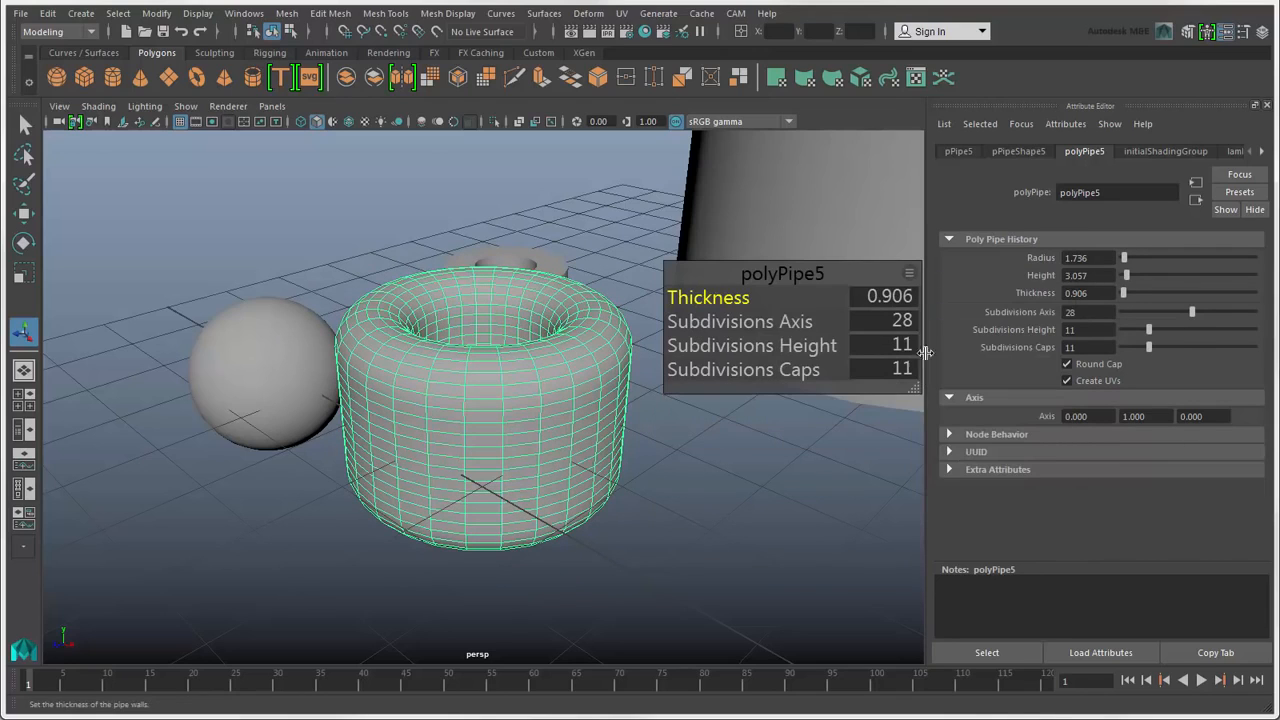
left_click(910, 275)
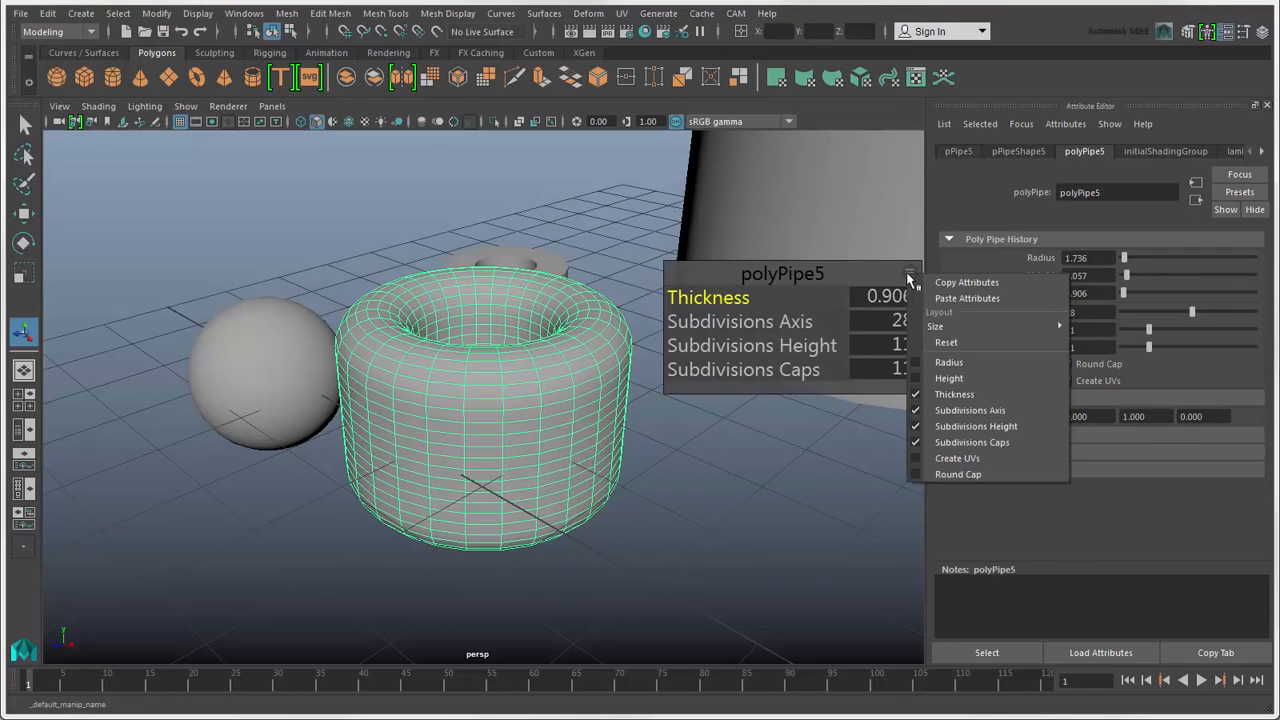
left_click(914, 482)
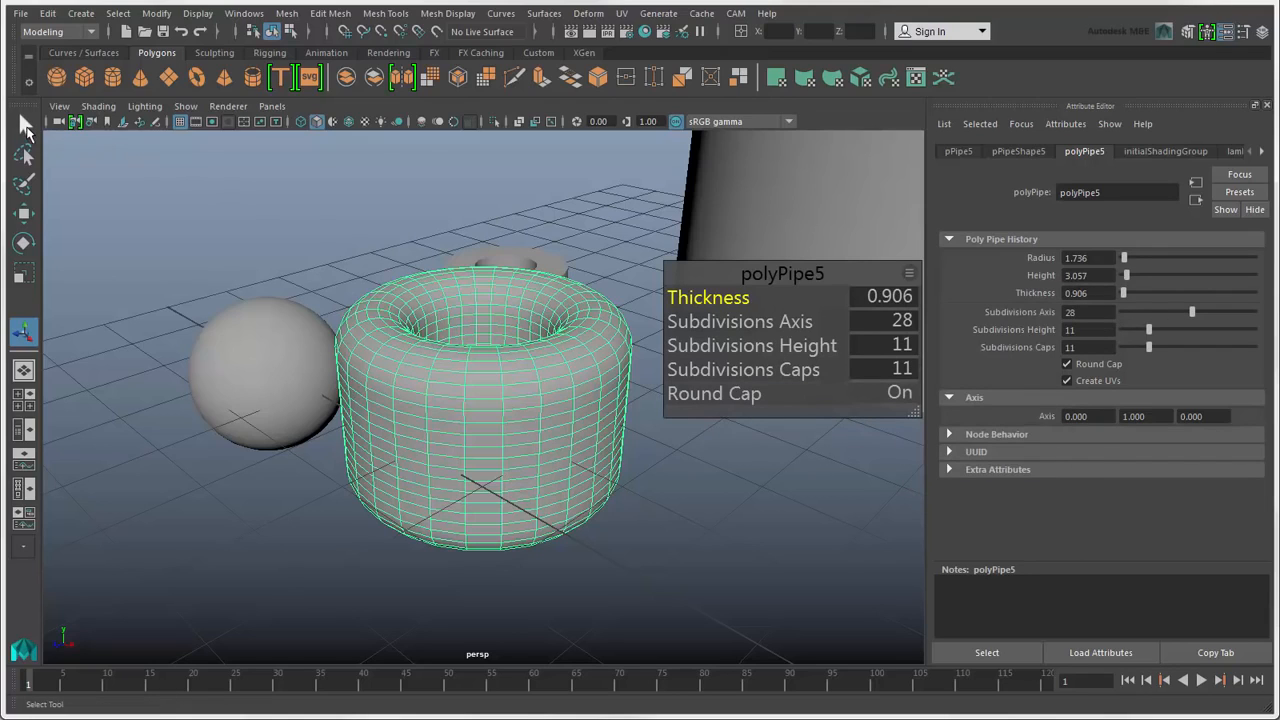
left_click(25, 124)
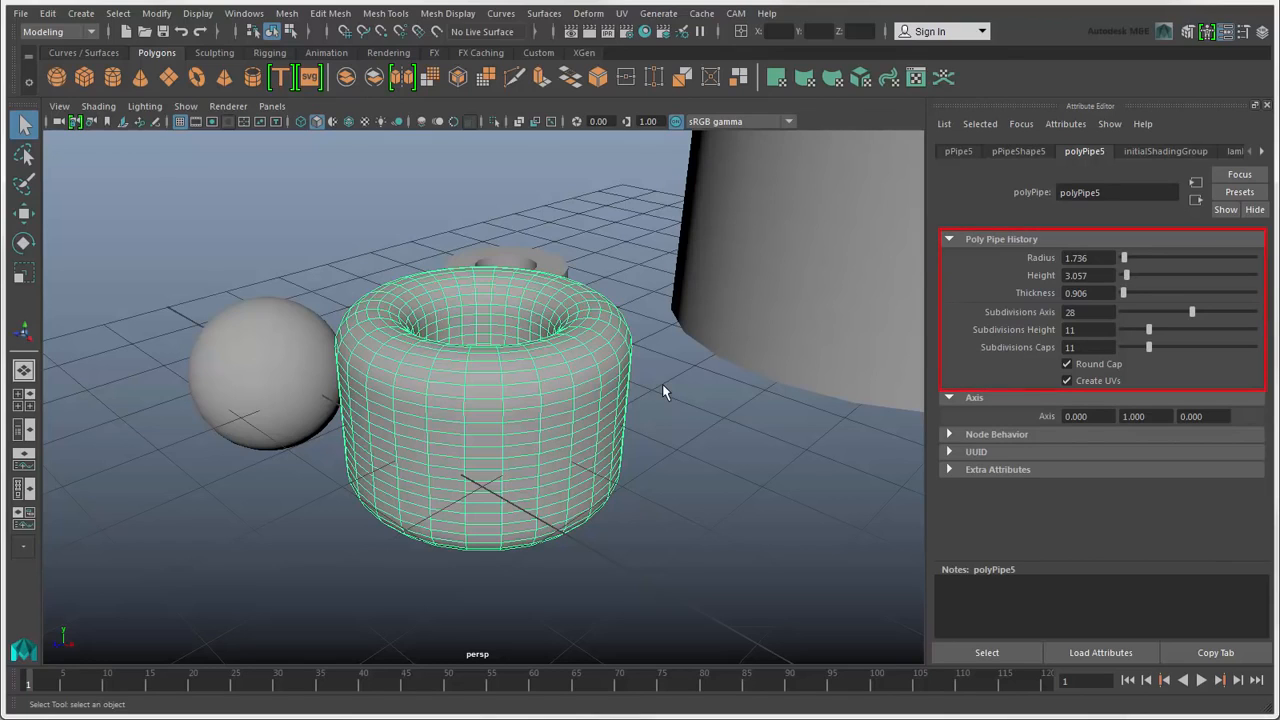
key("t")
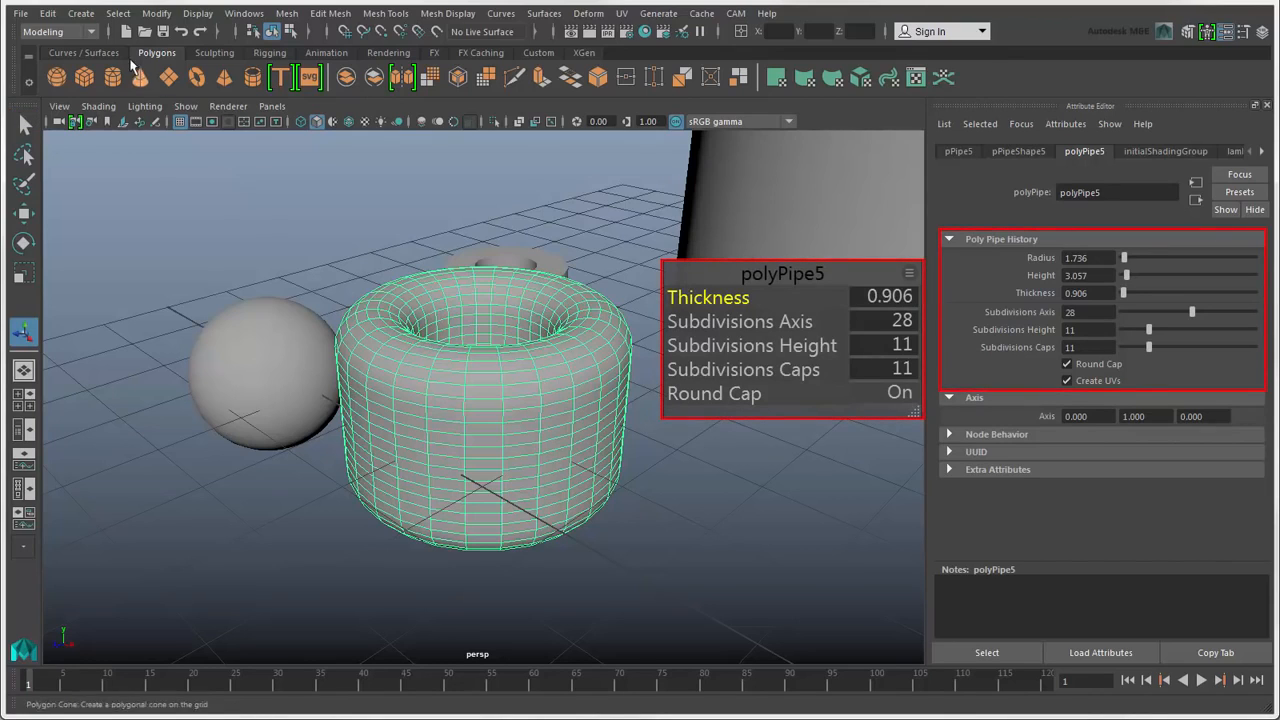
Examine the sculpting tools and the available Mesh, Edit Mesh and Mesh Tools commands
left_click(81, 14)
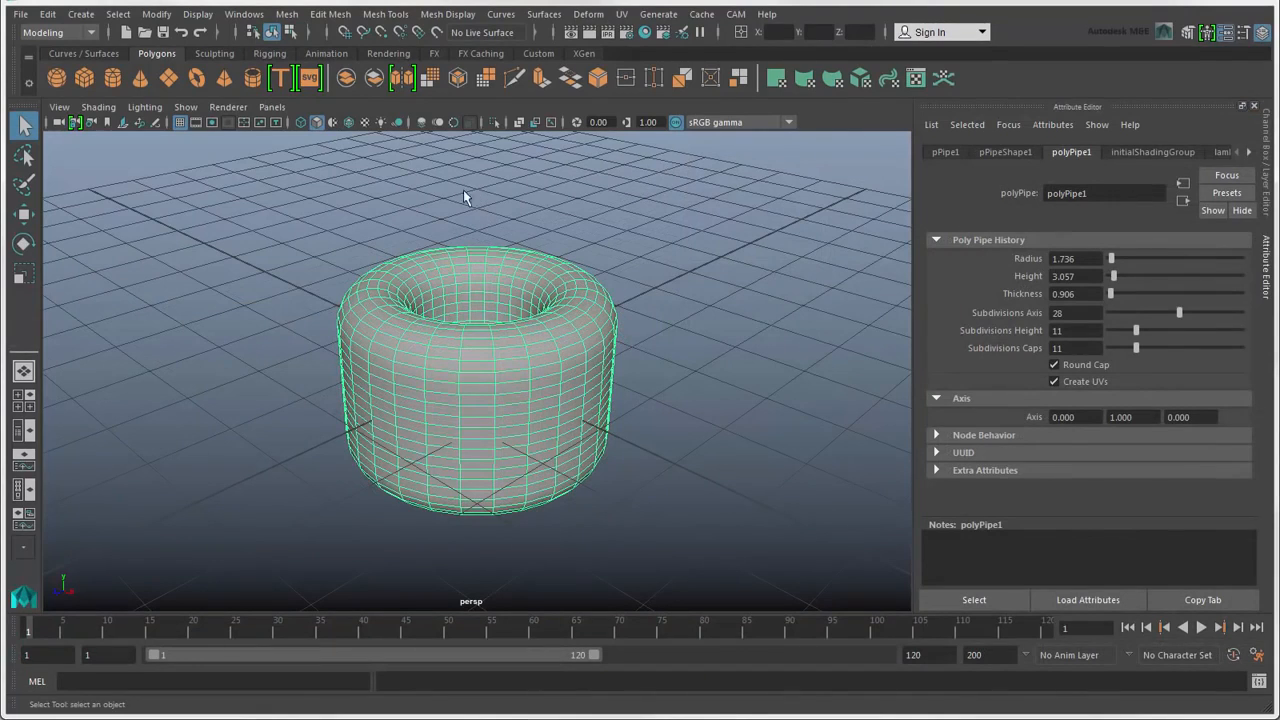
left_click(212, 54)
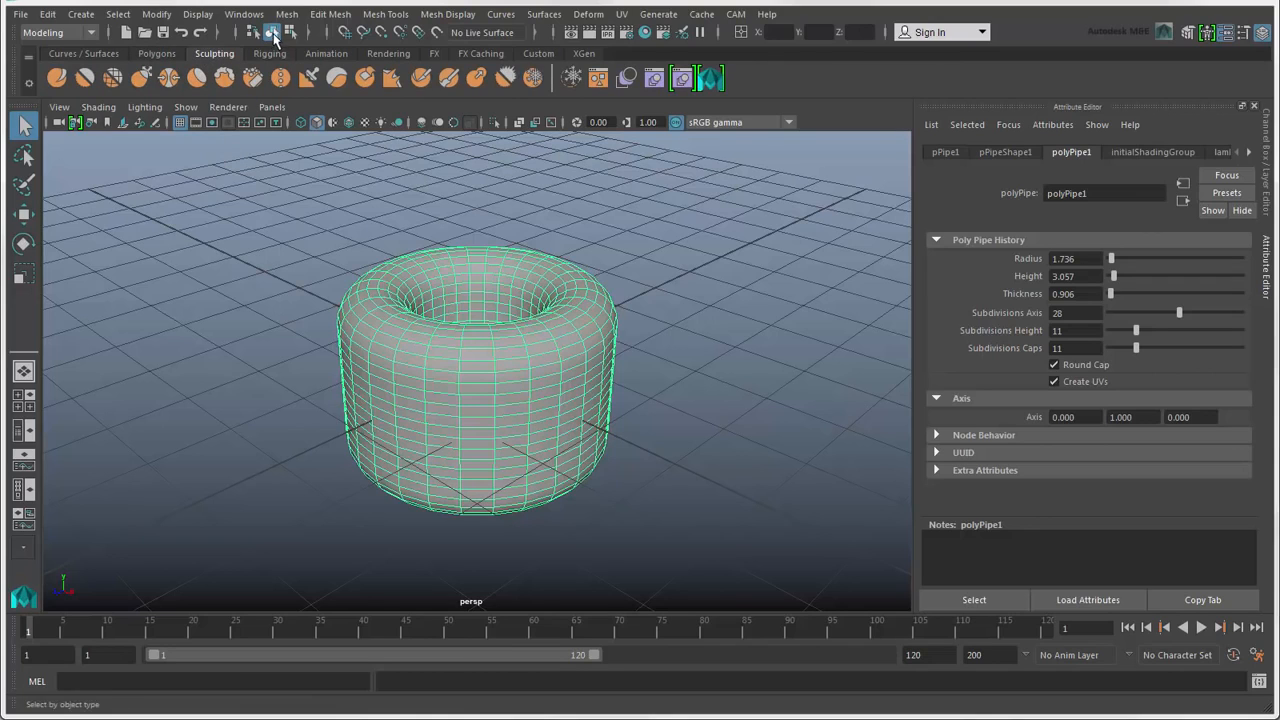
left_click(287, 15)
mouse_move(311, 20)
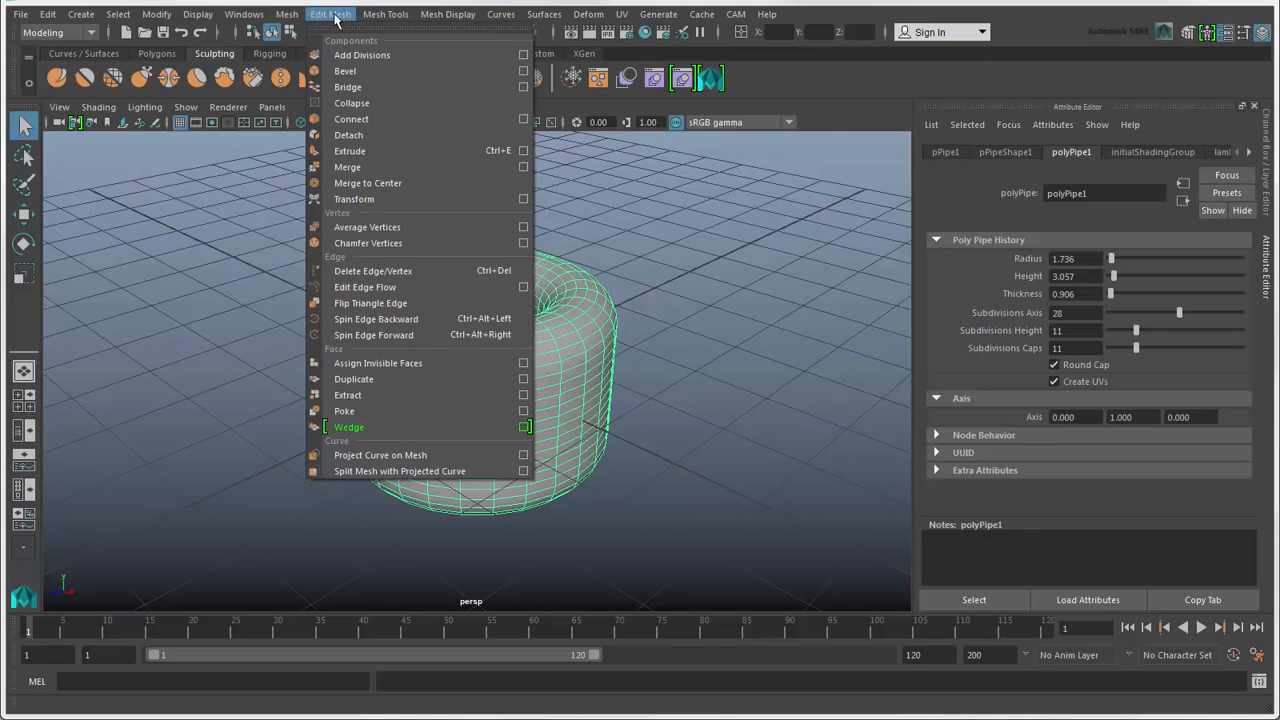
mouse_move(378, 18)
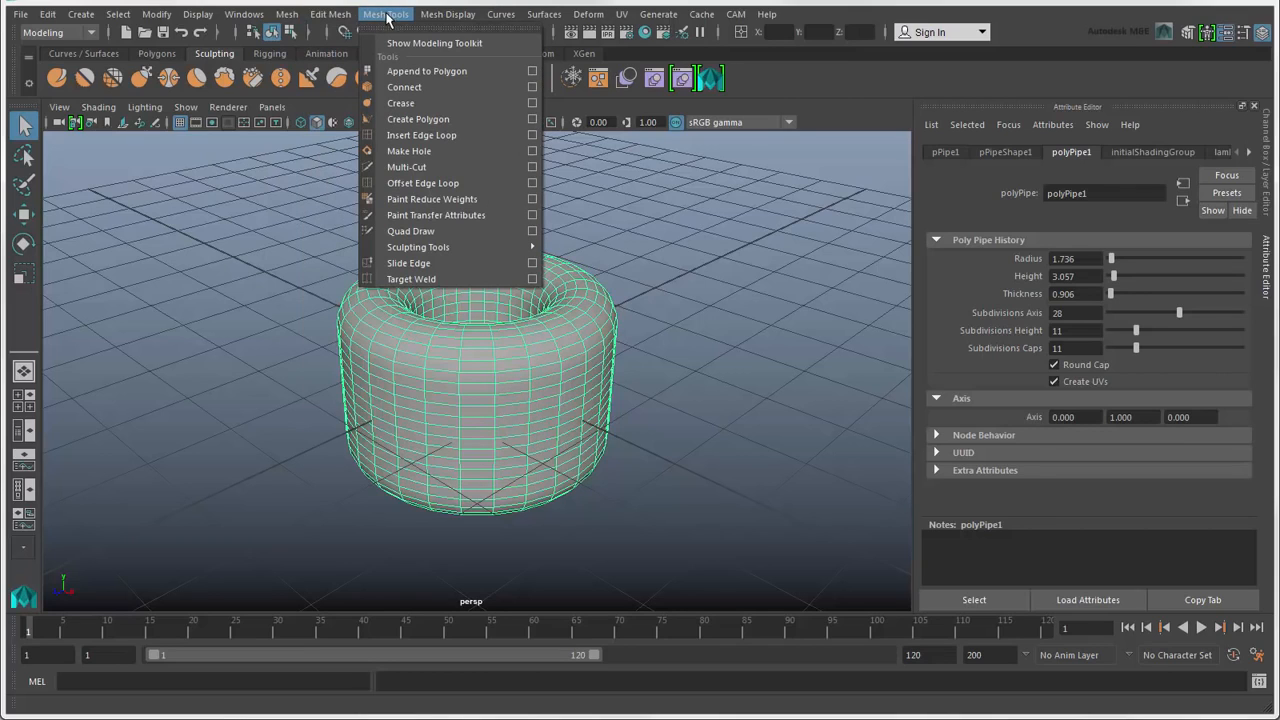
left_click(823, 157)
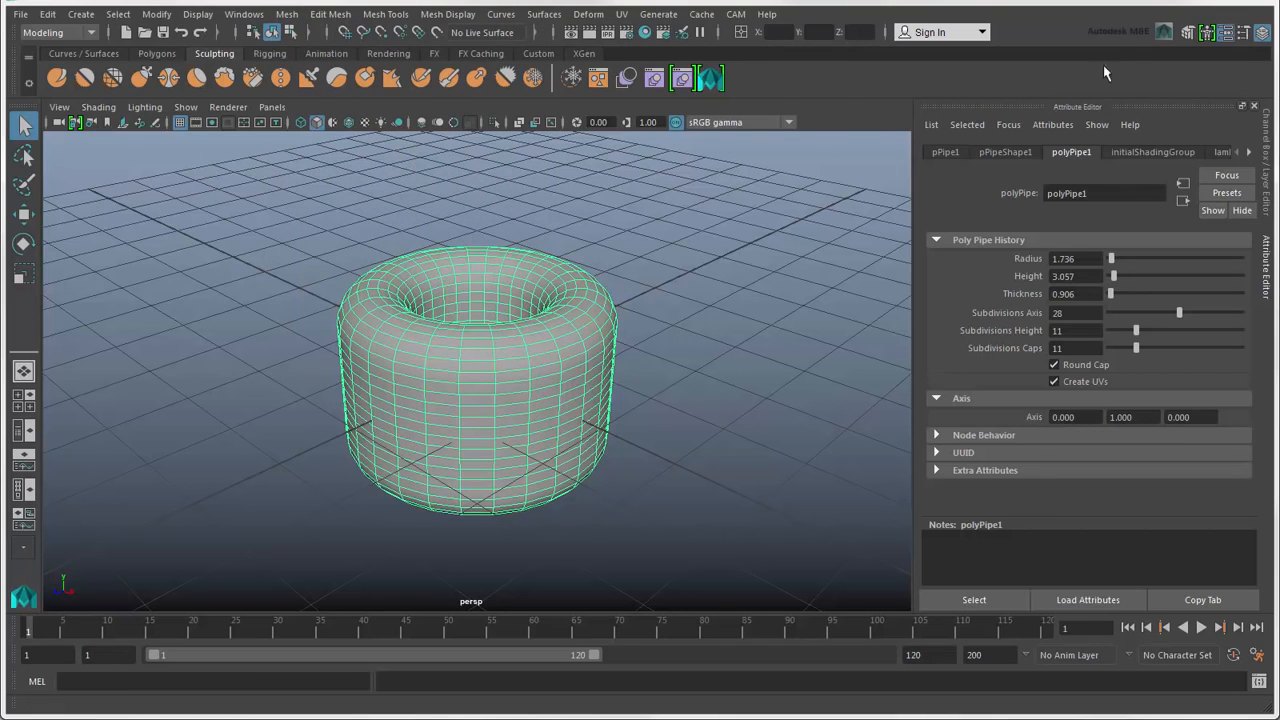
Open the Modeling Toolkit, switch to face selection and select one face on the upper outer side of the pipe
left_click(1186, 35)
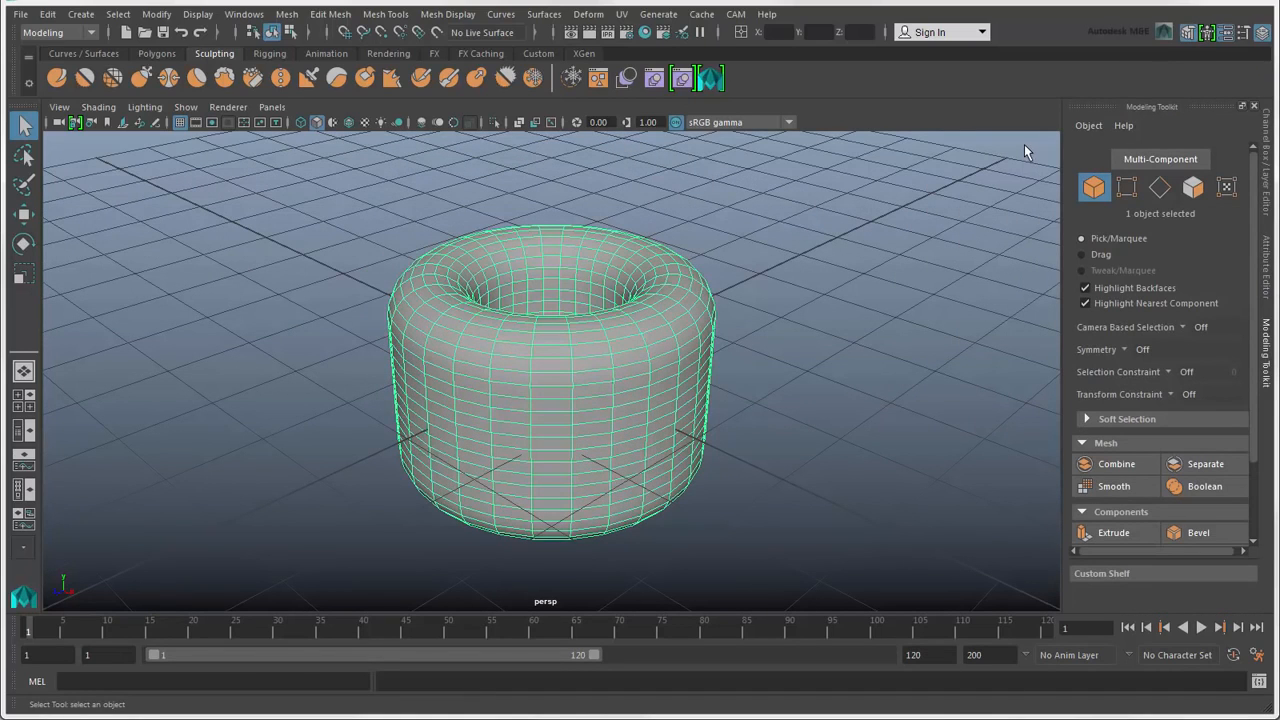
left_click(1193, 188)
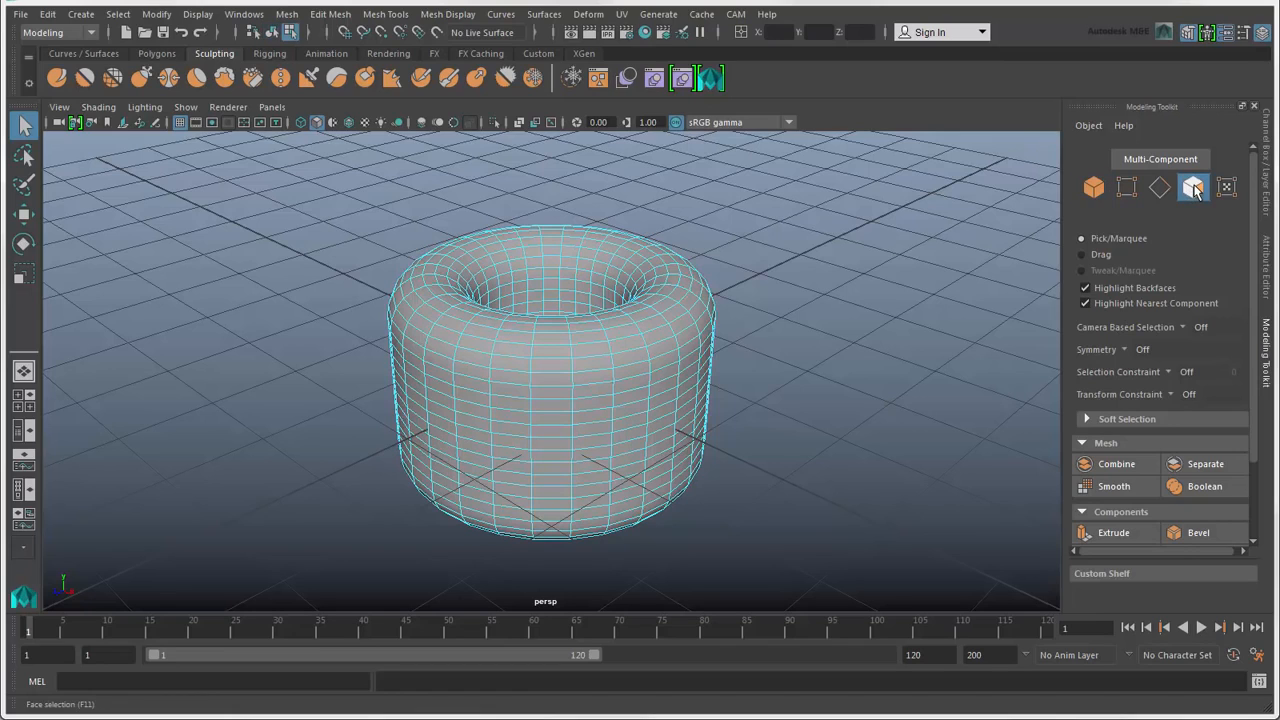
left_click(440, 366)
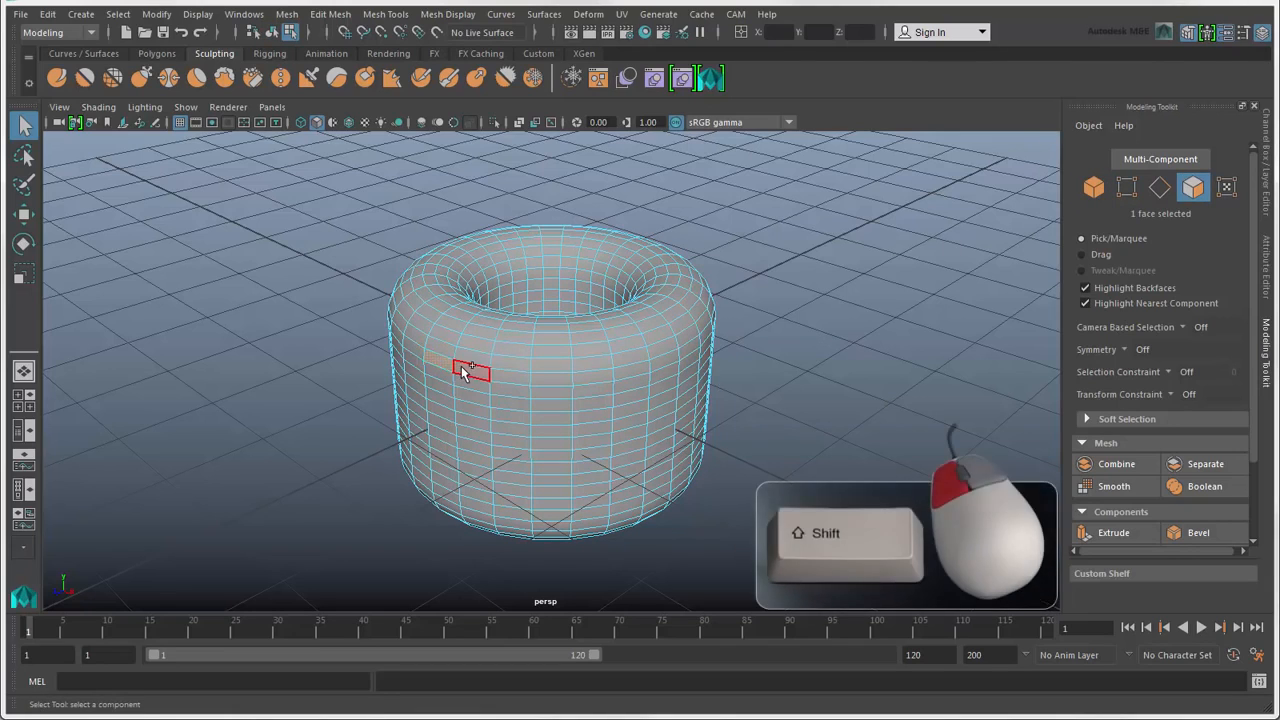
Extend the selection to the full ring of faces and extrude it with Local Translate Z 0.31, Thickness 0.2 and 2 Divisions
double_click(463, 369, "shift")
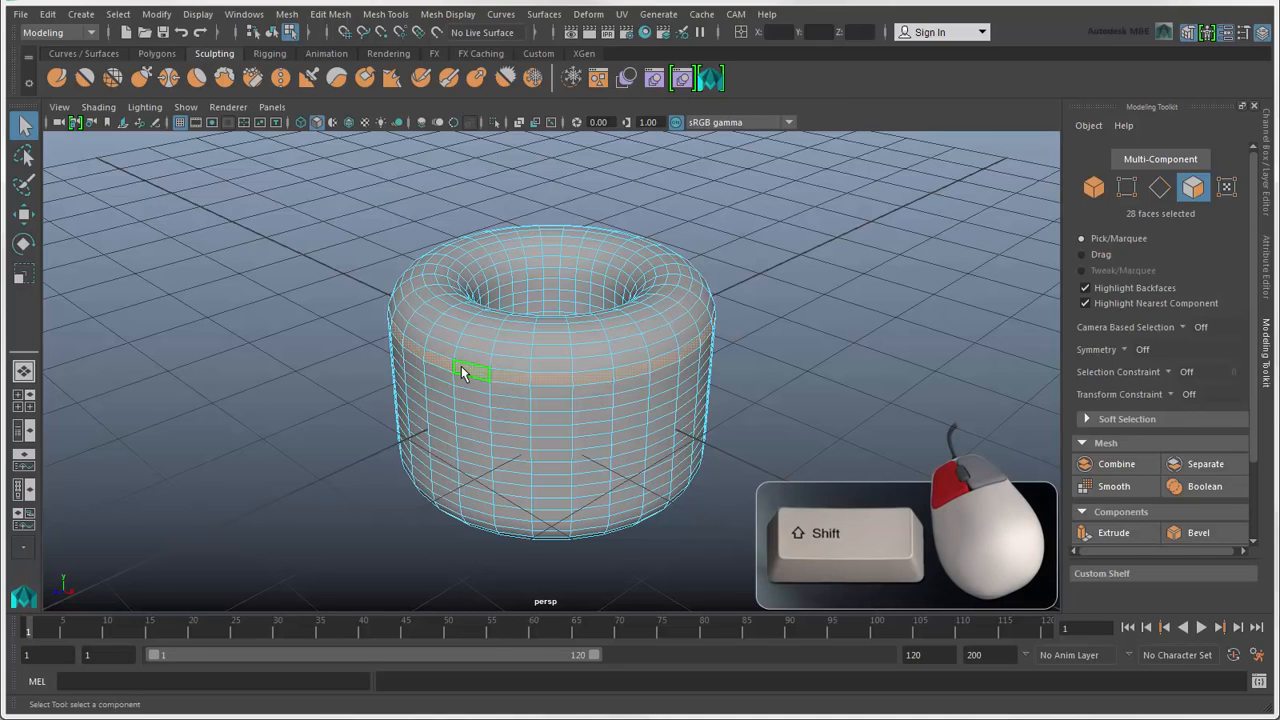
left_click(1120, 535)
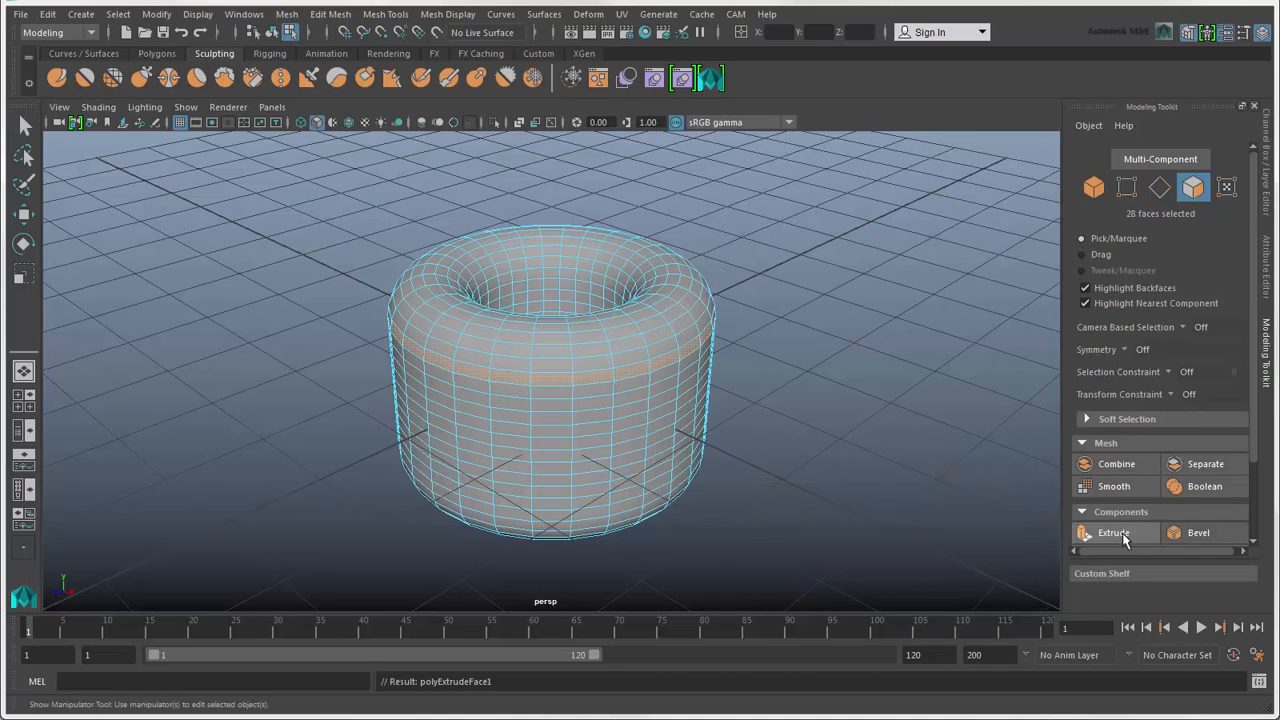
mouse_move(762, 362)
left_mouse_down()
mouse_move(784, 373)
mouse_move(766, 372)
left_mouse_up()
left_click(805, 353)
mouse_move(811, 489)
middle_mouse_down()
mouse_move(835, 514)
mouse_move(814, 520)
mouse_move(815, 484)
middle_mouse_up()
left_click(802, 419)
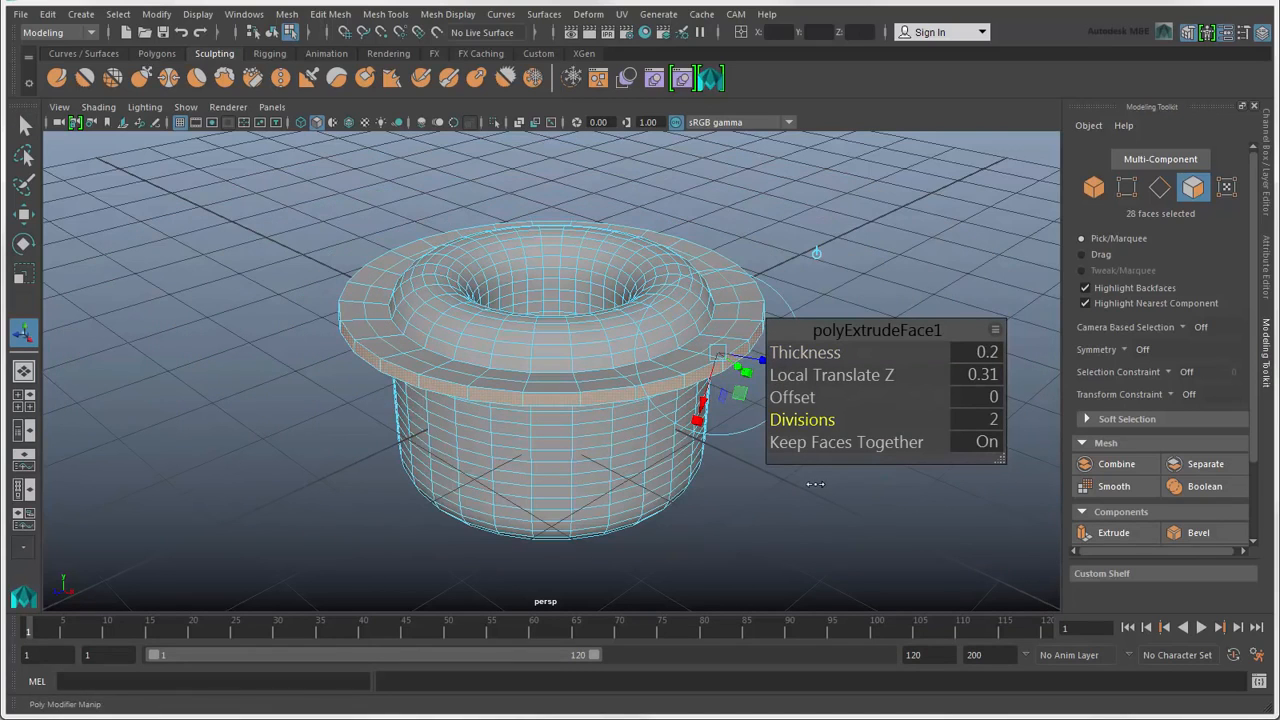
Bevel the extruded upper ring of faces with 4 Segments and return to the Select Tool
left_click(1188, 532)
left_click(806, 375)
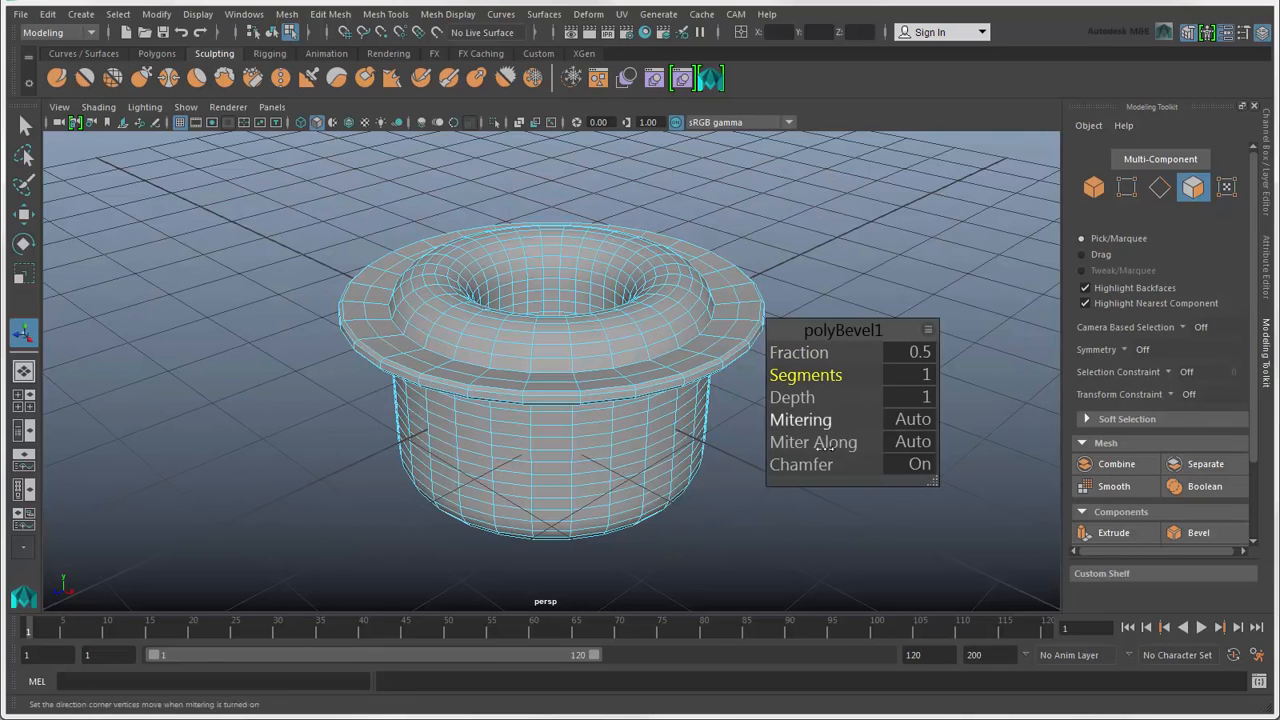
middle_click_drag(836, 513, 849, 513)
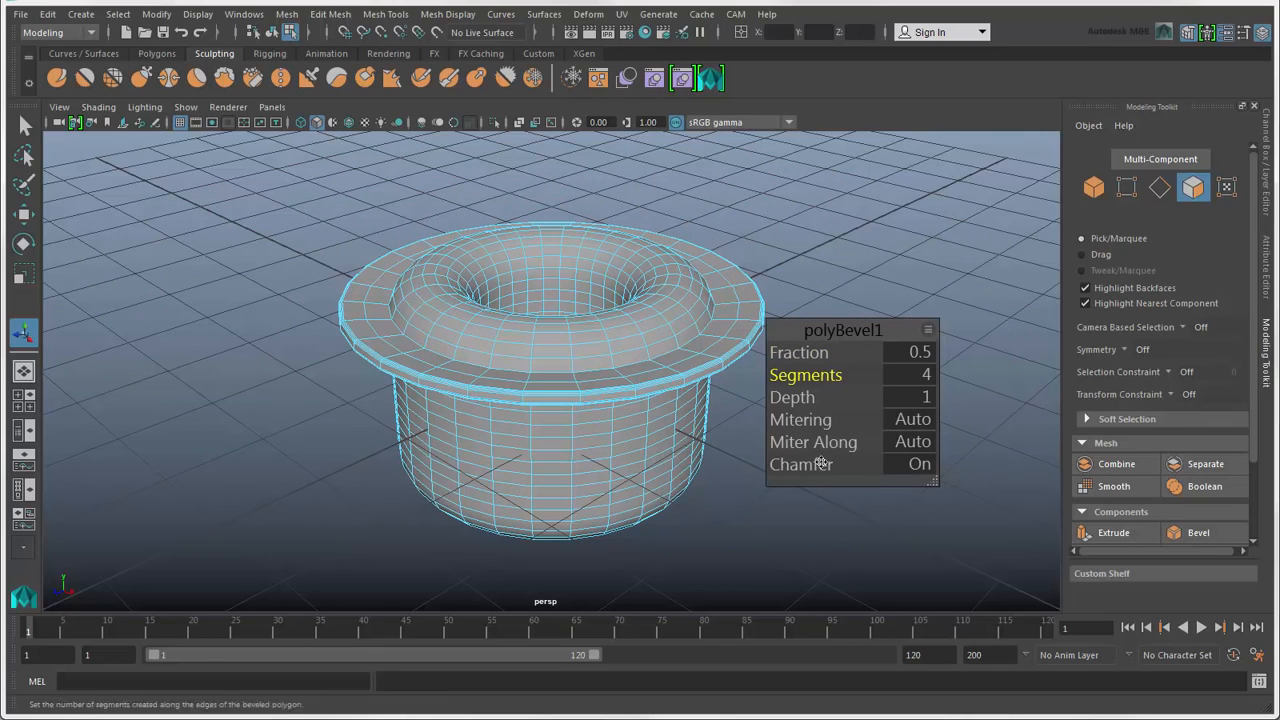
key("q")
Select the full ring of faces near the pipe's lower end and extrude it outward with Local Translate Z 0.452
left_click_drag(775, 500, 780, 453, "alt")
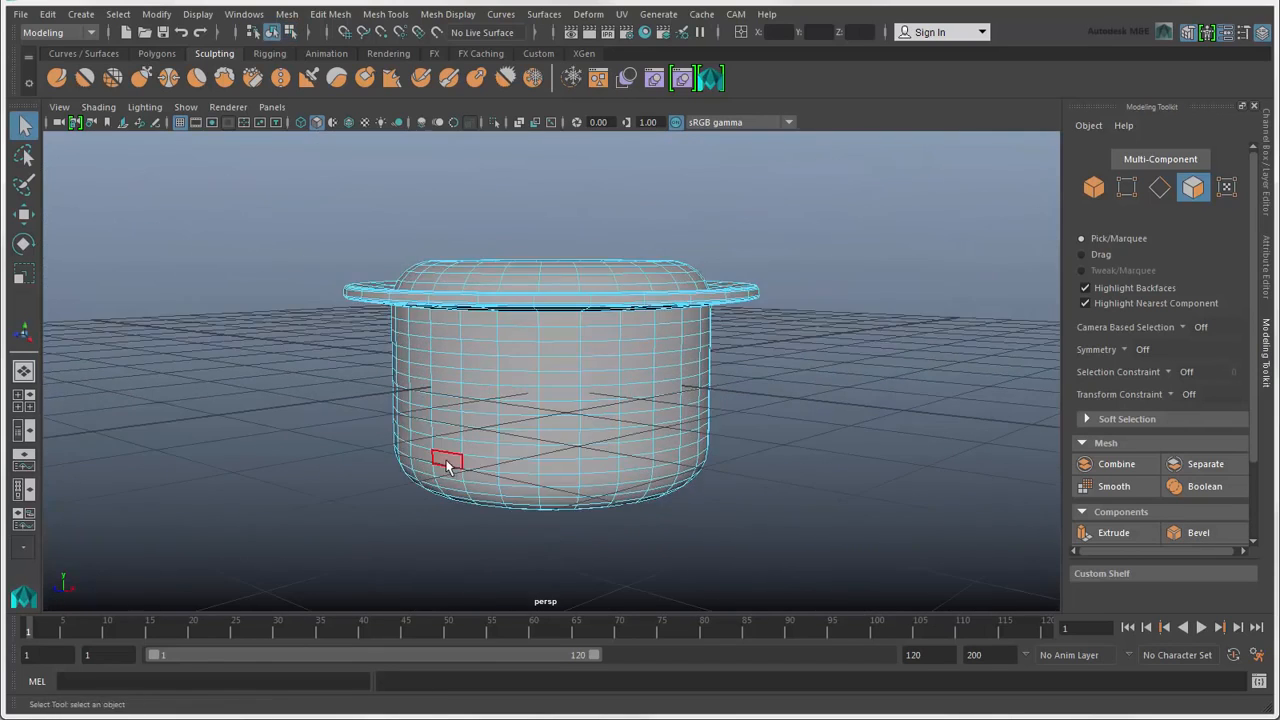
left_click(449, 465)
double_click(485, 467, "shift")
left_click(1108, 533)
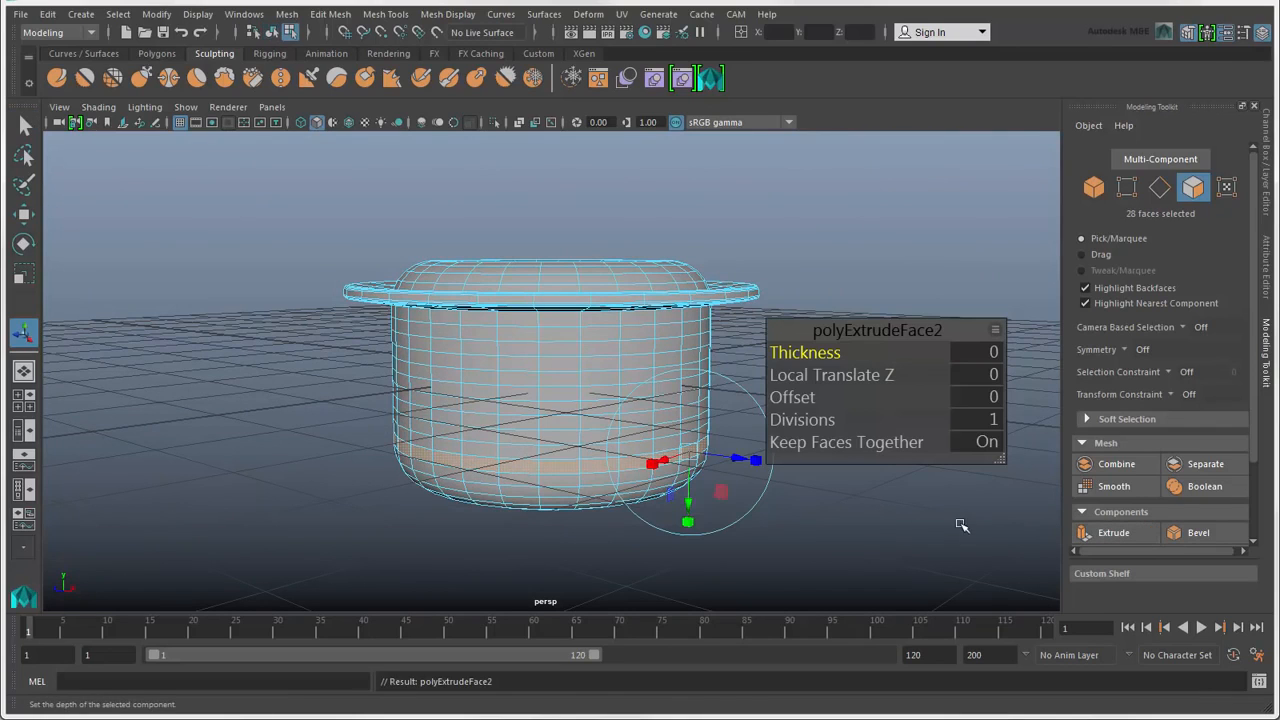
left_click_drag(737, 457, 778, 466)
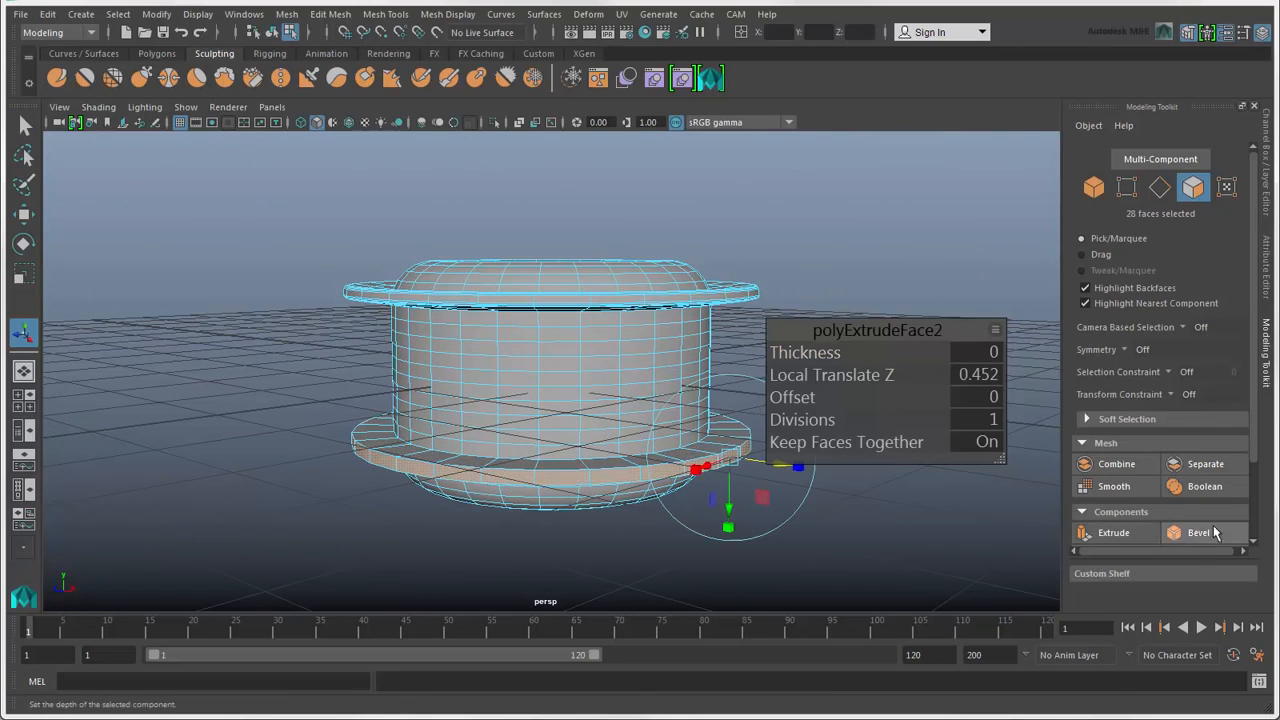
Bevel the extruded lower ring of faces with 4 Segments and return to object selection mode
left_click(1189, 532)
left_click(805, 375)
middle_click_drag(745, 505, 768, 505)
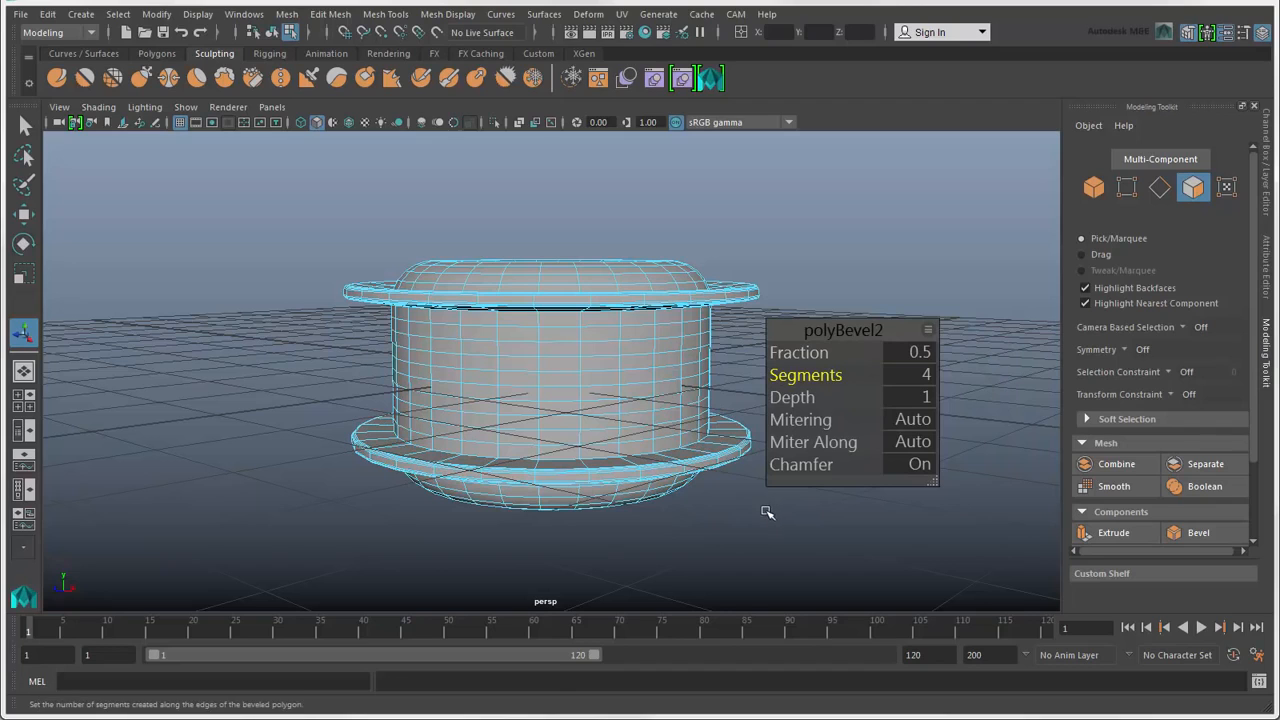
right_click_drag(641, 370, 697, 349)
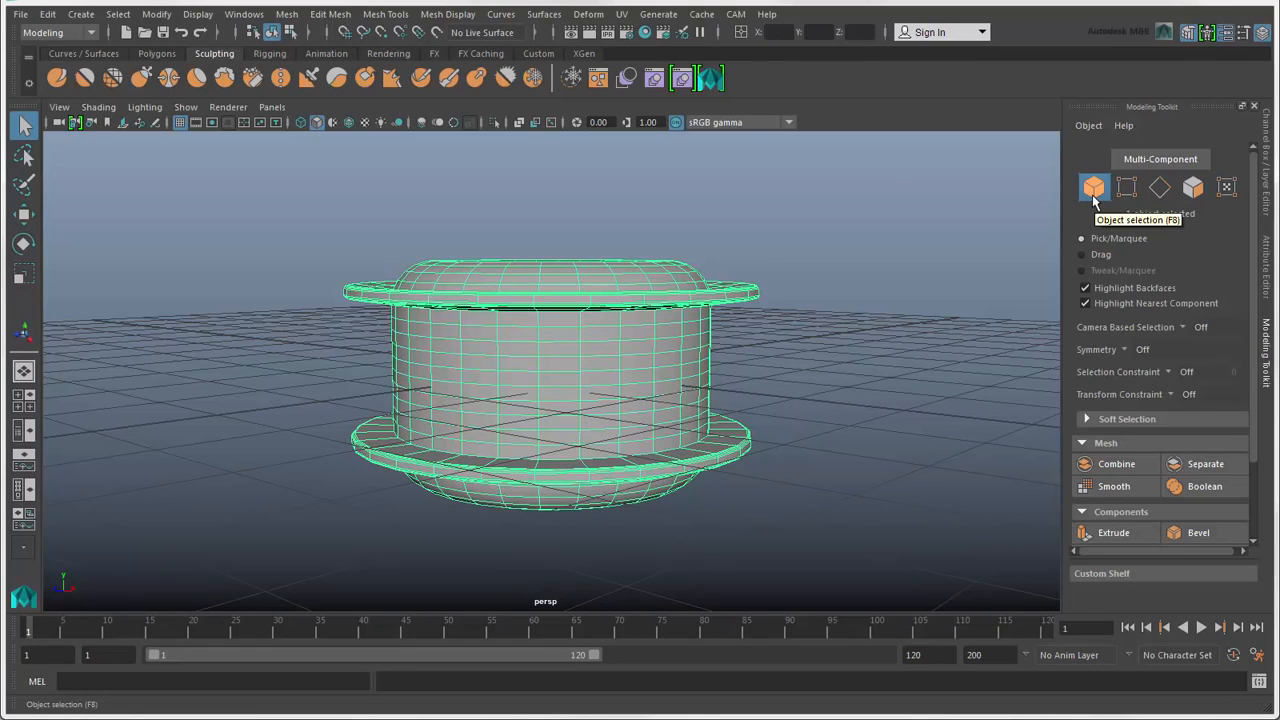
key("F8")
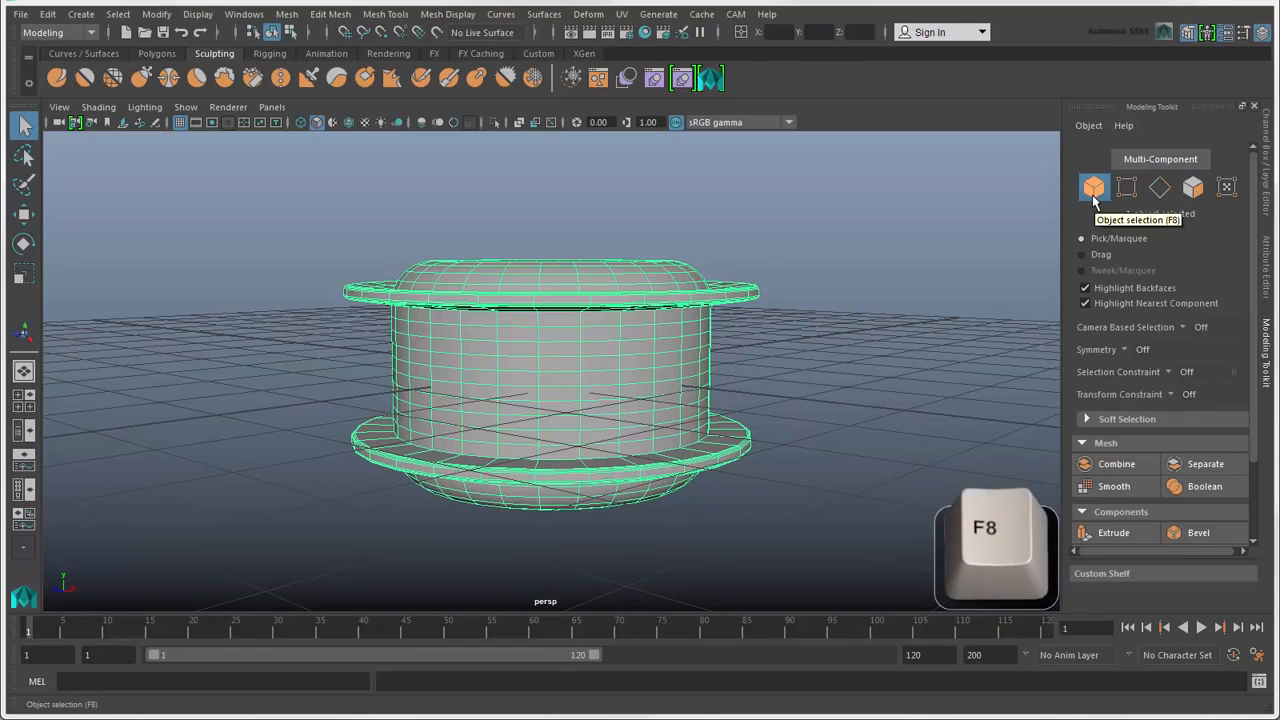